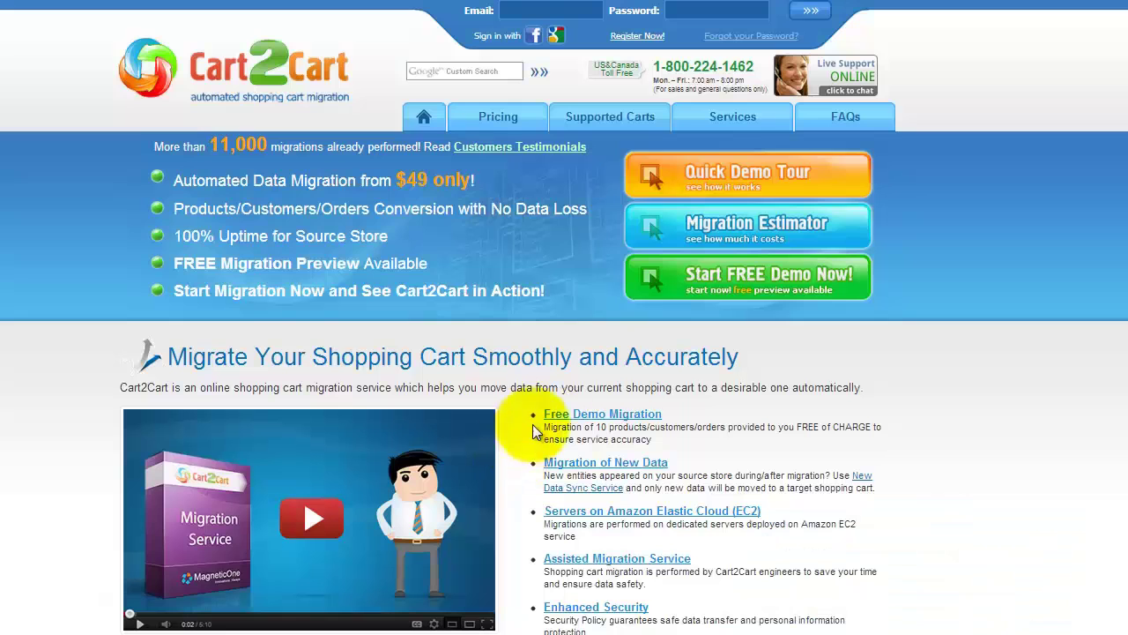
- Open the registration form and enter the account e-mail, first name and last name
{"action": "left_click", "coordinate": [637, 37]}
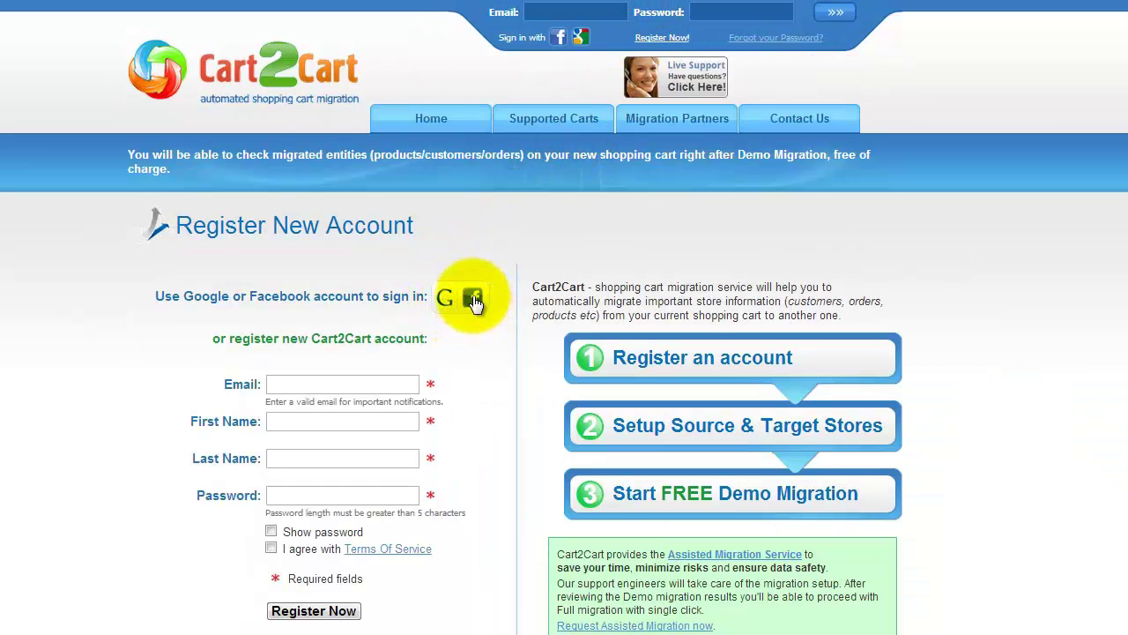
{"action": "left_click", "coordinate": [344, 384]}
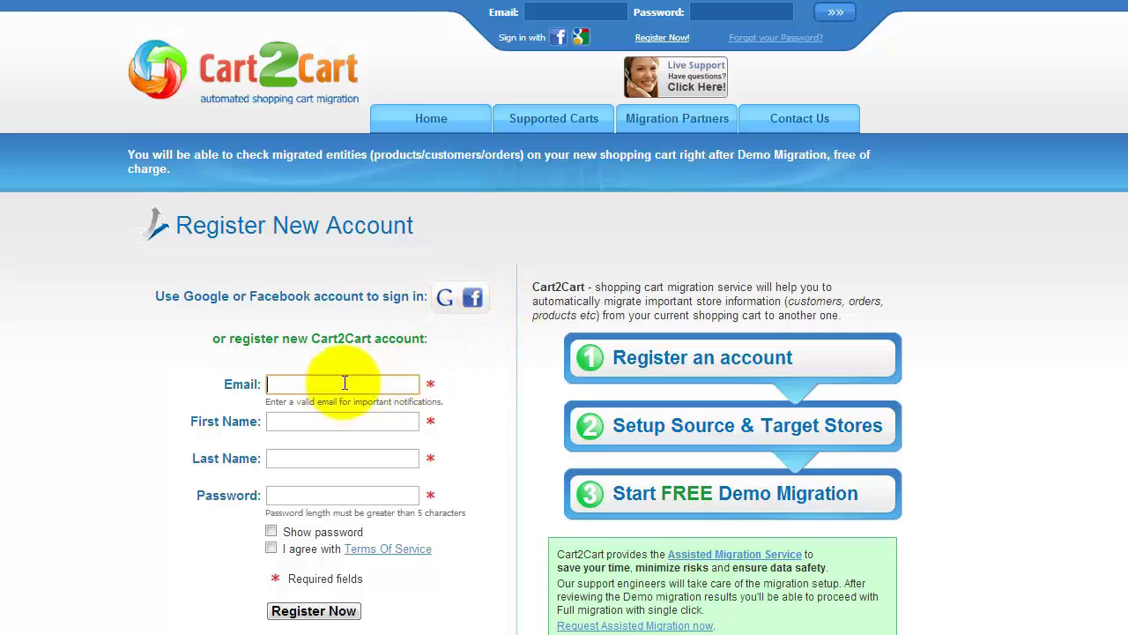
{"action": "type", "text": "youremail@mail.com"}
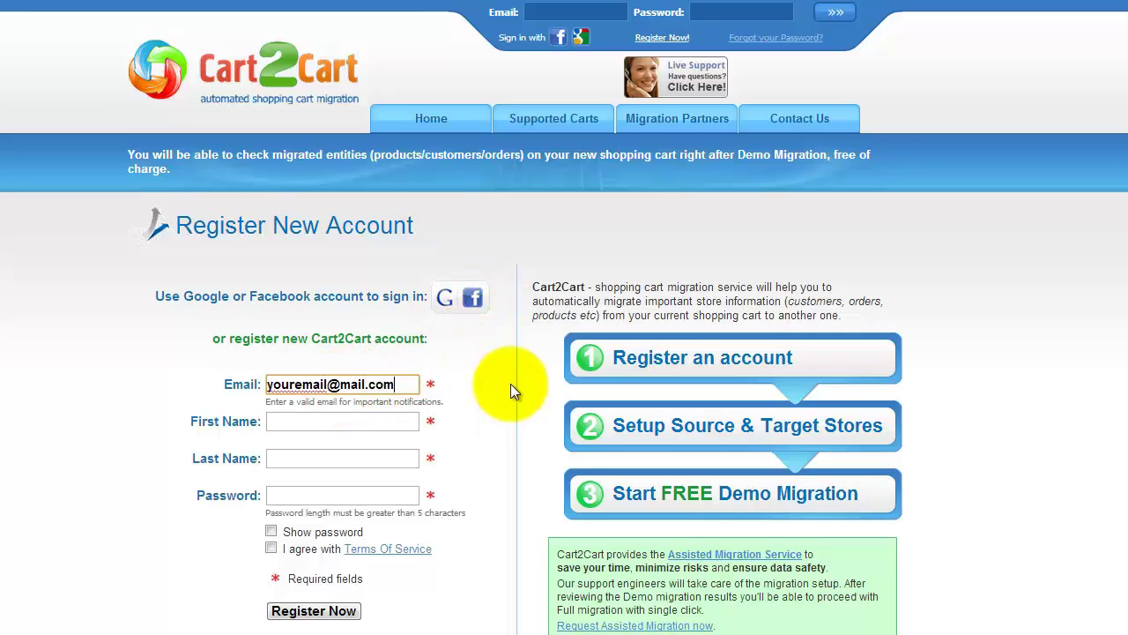
{"action": "left_click", "coordinate": [404, 421]}
{"action": "type", "text": "Your Name"}
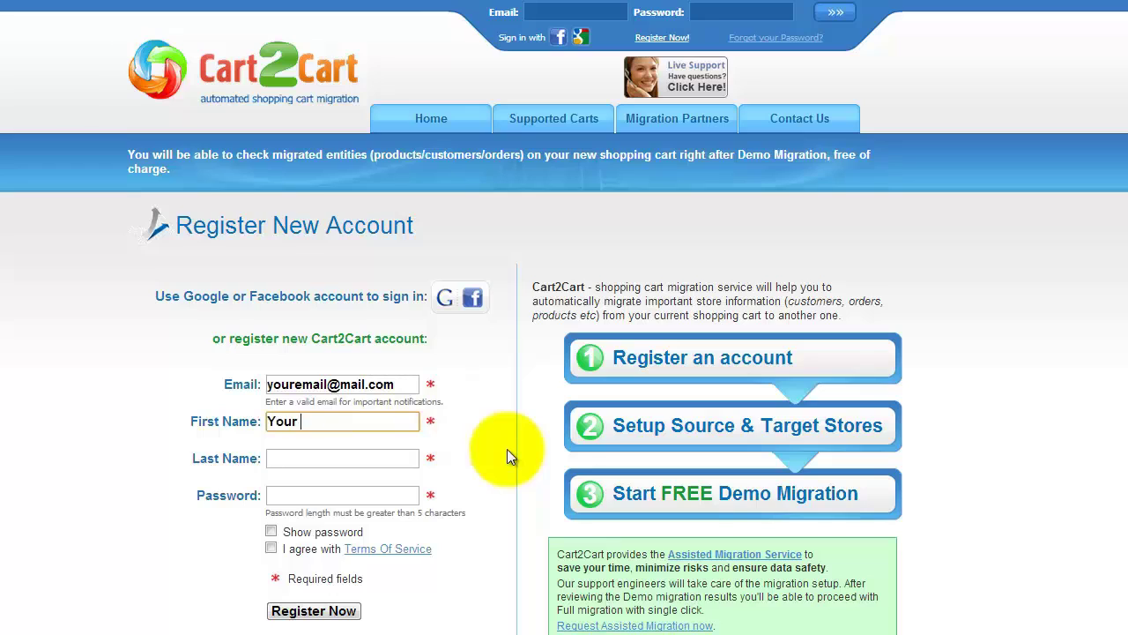
{"action": "left_click", "coordinate": [393, 460]}
{"action": "type", "text": "Your Last Name"}
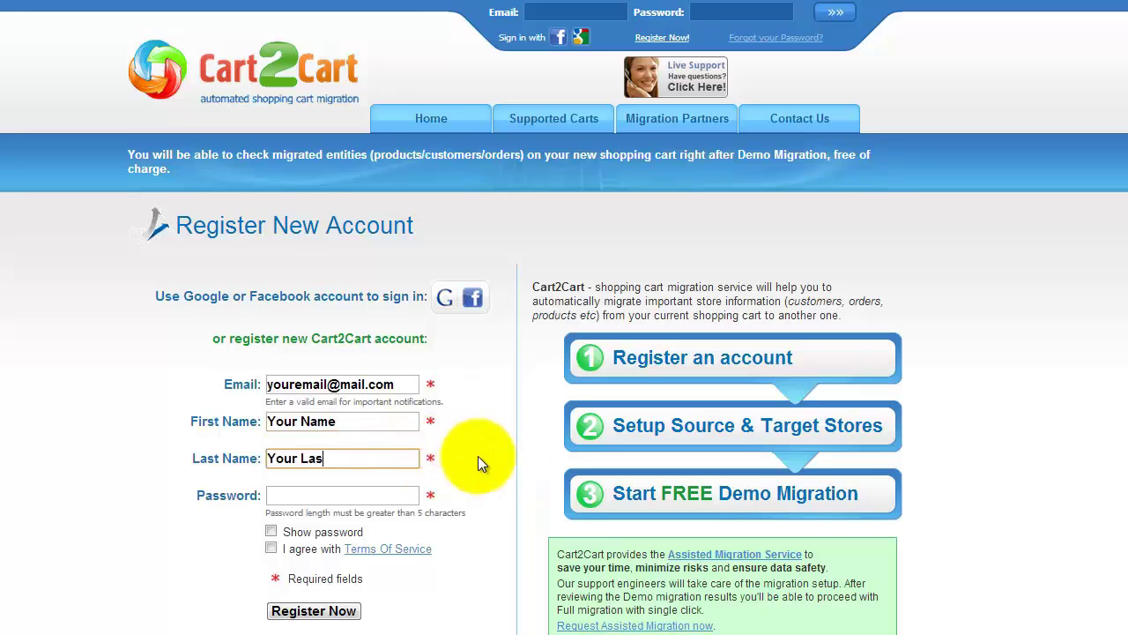
- Enter the account password, accept the Terms Of Service and submit the registration
{"action": "left_click", "coordinate": [400, 497]}
{"action": "type", "text": "•••••••••••••"}
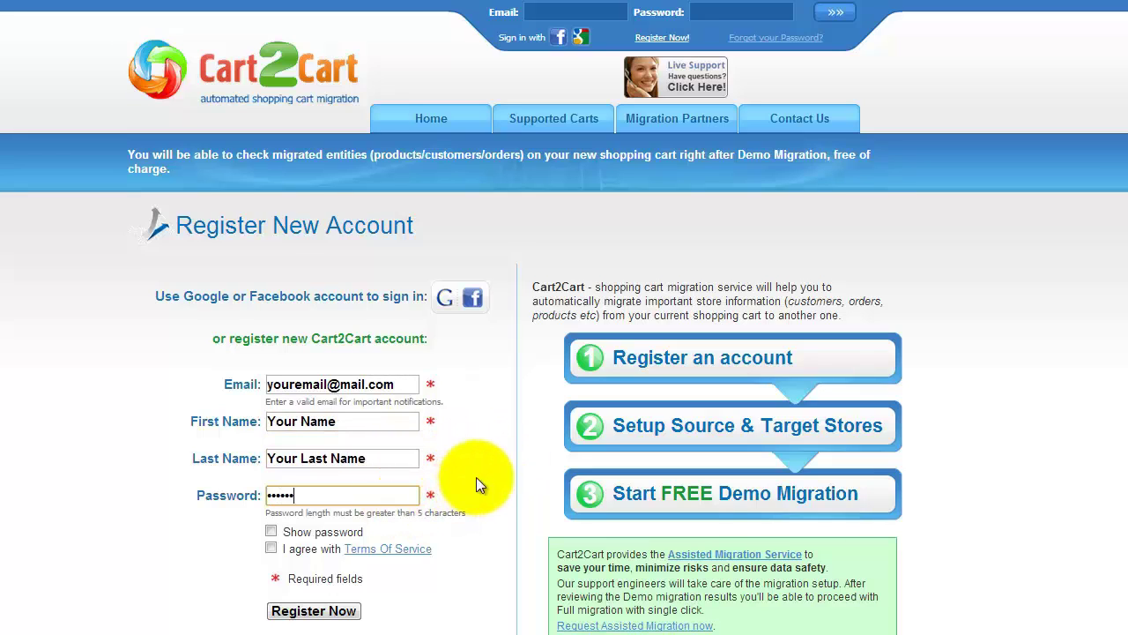
{"action": "left_click", "coordinate": [271, 548]}
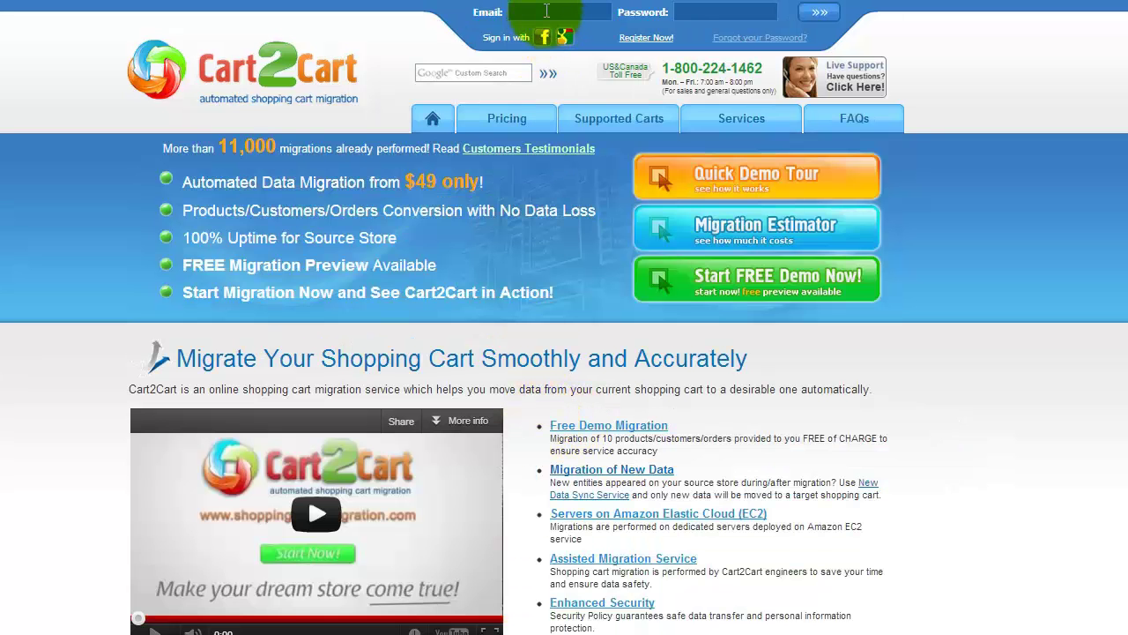
{"action": "left_click", "coordinate": [547, 10]}
- Sign in with the account e-mail and password to reach the My Migrations page
{"action": "type", "text": "youremail@mail.com"}
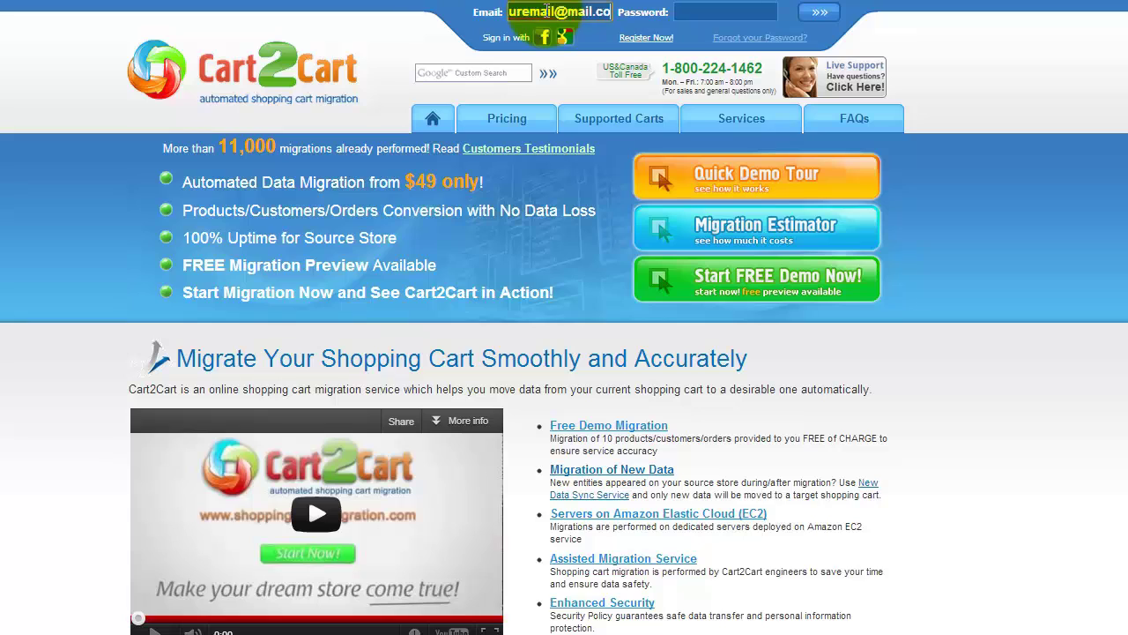
{"action": "left_click", "coordinate": [701, 11]}
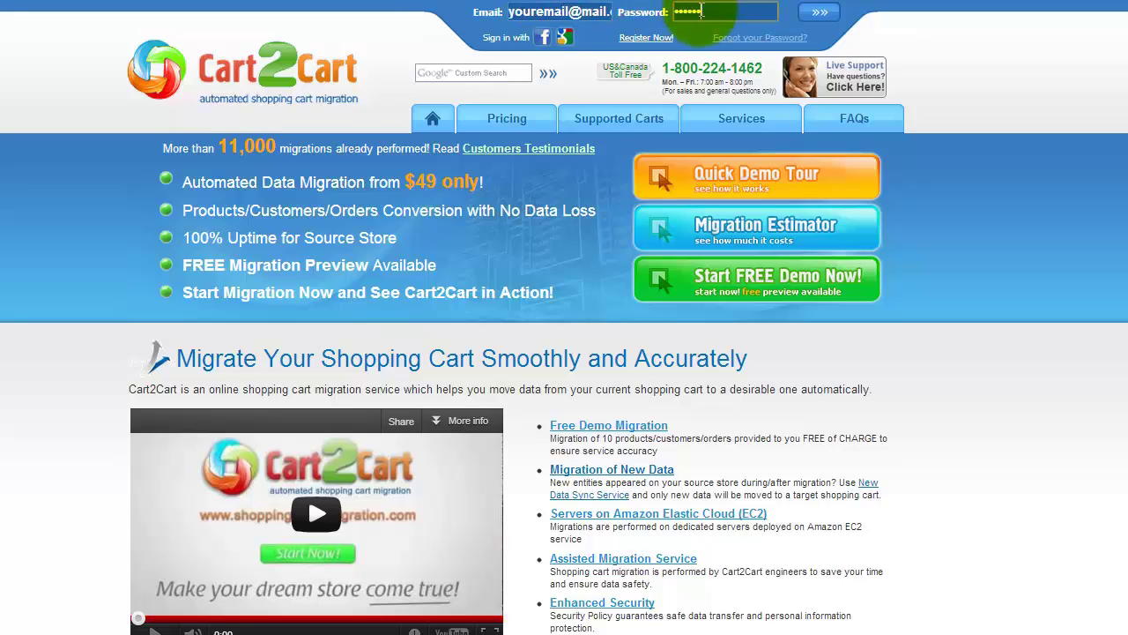
{"action": "left_click", "coordinate": [819, 11]}
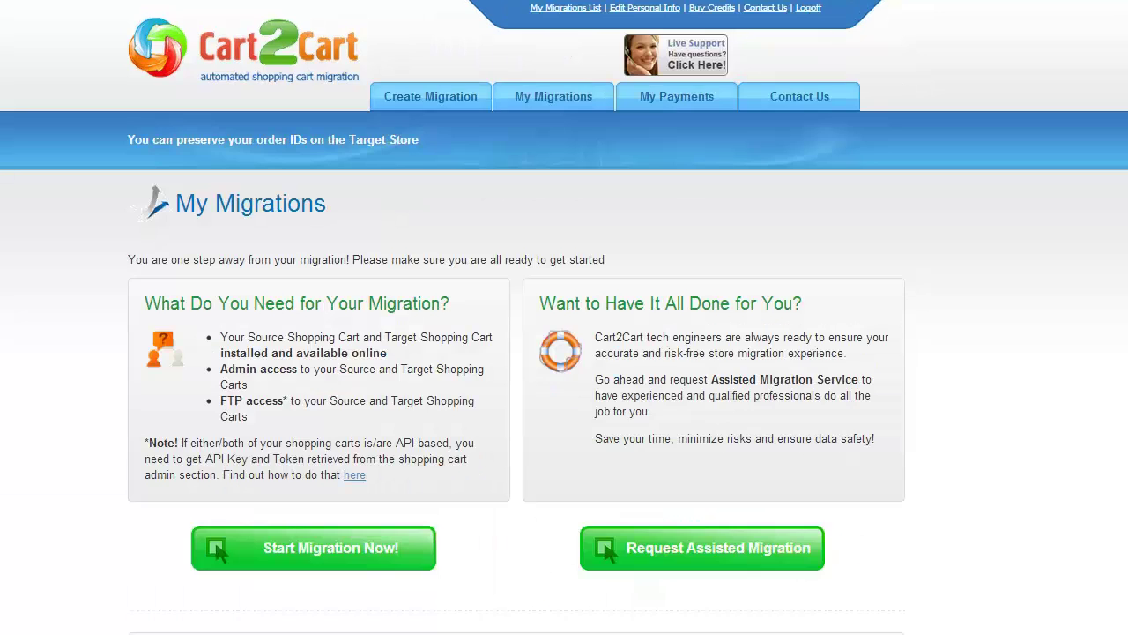
{"action": "scroll", "coordinate": [564, 317], "scroll_direction": "down", "scroll_amount": 3}
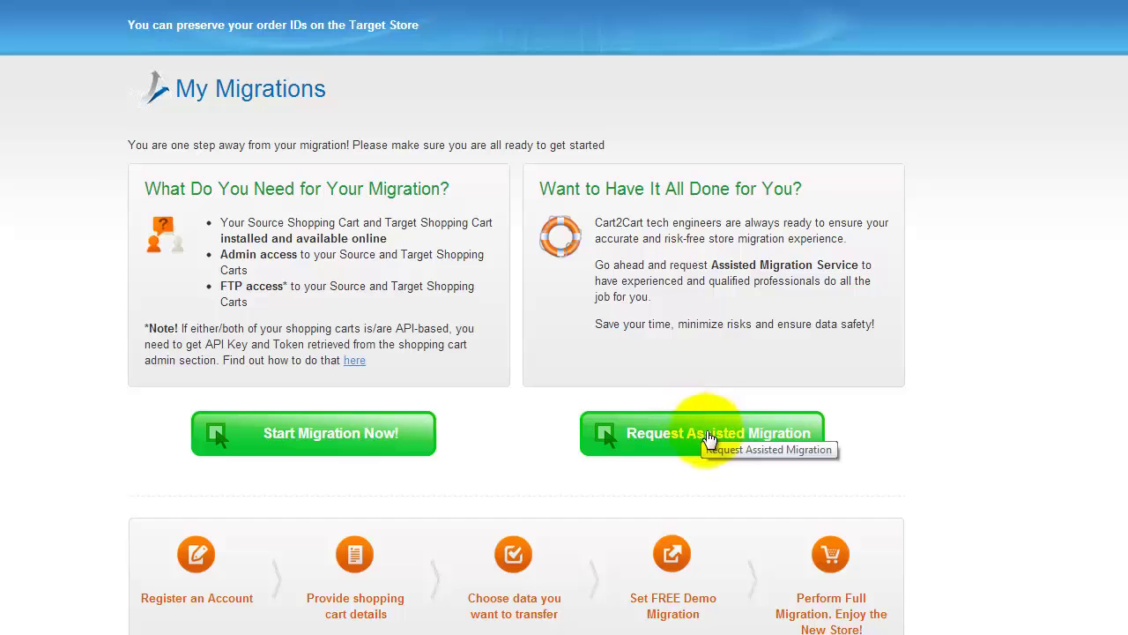
- Start a new migration and choose VirtueMart 2.0.x as the source cart type
{"action": "left_click", "coordinate": [324, 436]}
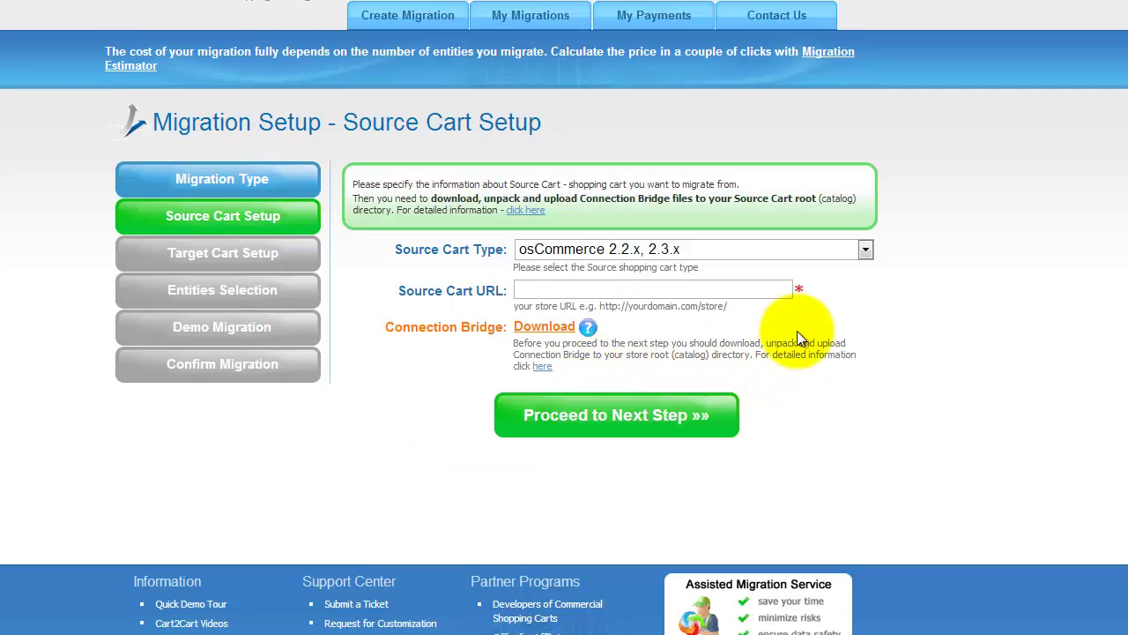
{"action": "left_click", "coordinate": [866, 251]}
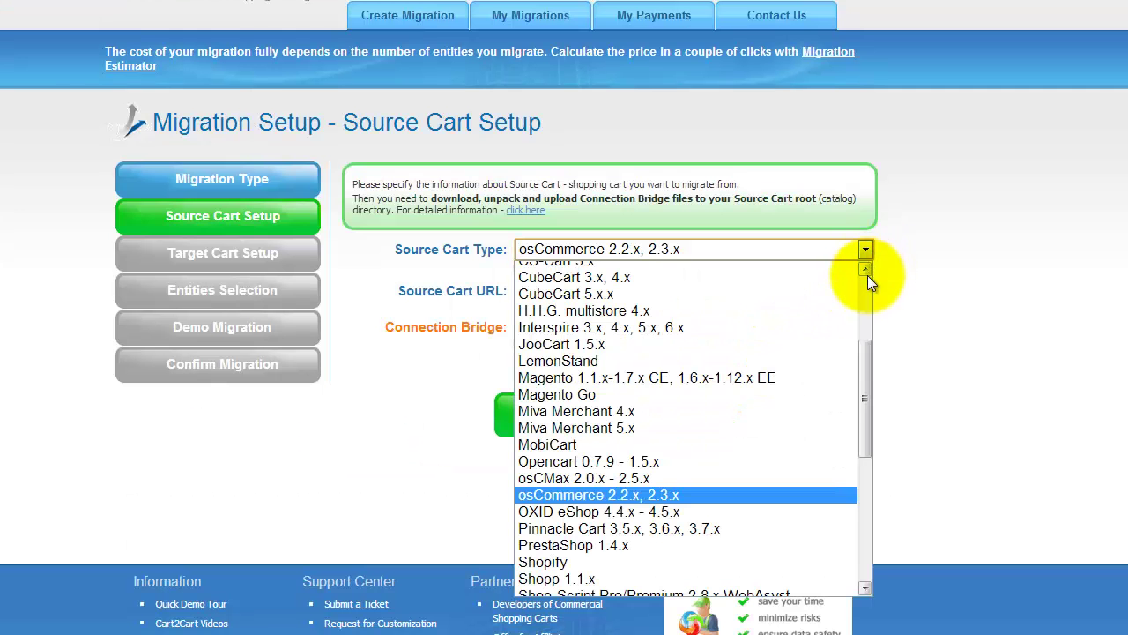
{"action": "left_click_drag", "start_coordinate": [864, 364], "coordinate": [868, 446]}
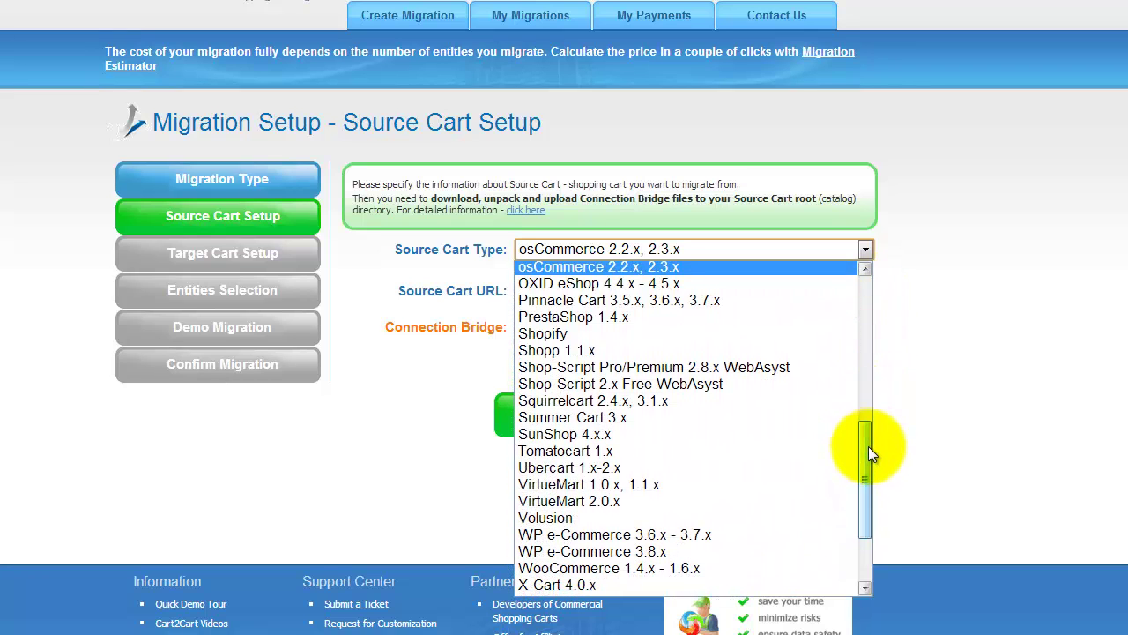
{"action": "left_click", "coordinate": [775, 499]}
- Enter yourvirtuemartstore.com as the source store URL and review the Connection Bridge FAQ
{"action": "left_click", "coordinate": [724, 289]}
{"action": "type", "text": "yourvirtuemart"}
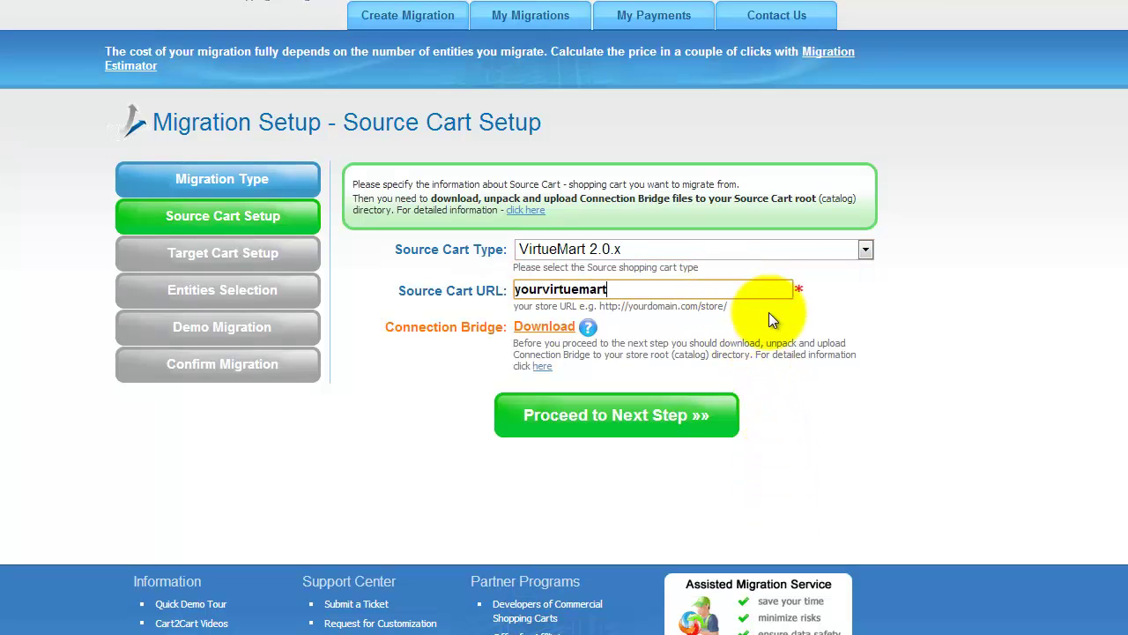
{"action": "type", "text": "store.com"}
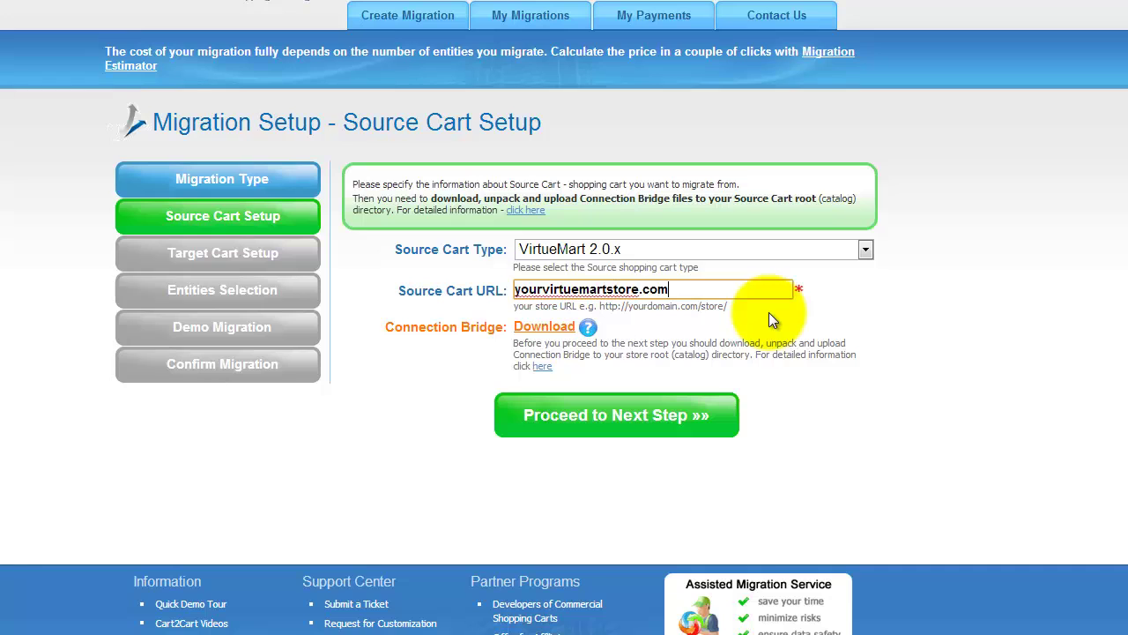
{"action": "left_click", "coordinate": [545, 367]}
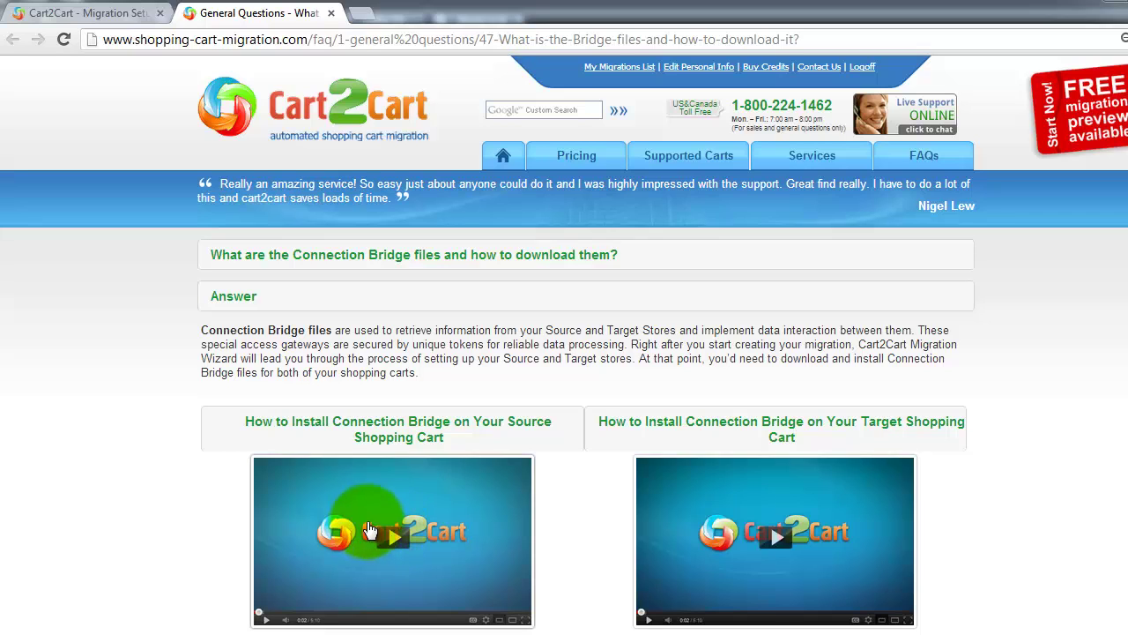
{"action": "left_click", "coordinate": [66, 25]}
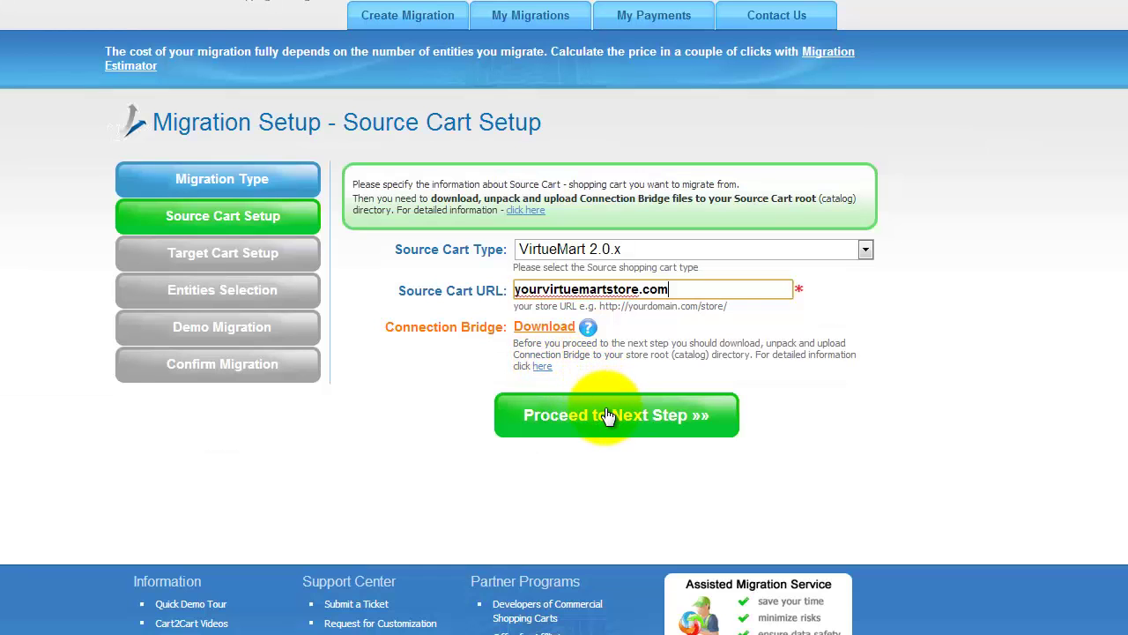
- Choose PrestaShop 1.5.x as target cart at yourprestashopstore.com and proceed to Entities Selection
{"action": "left_click", "coordinate": [582, 415]}
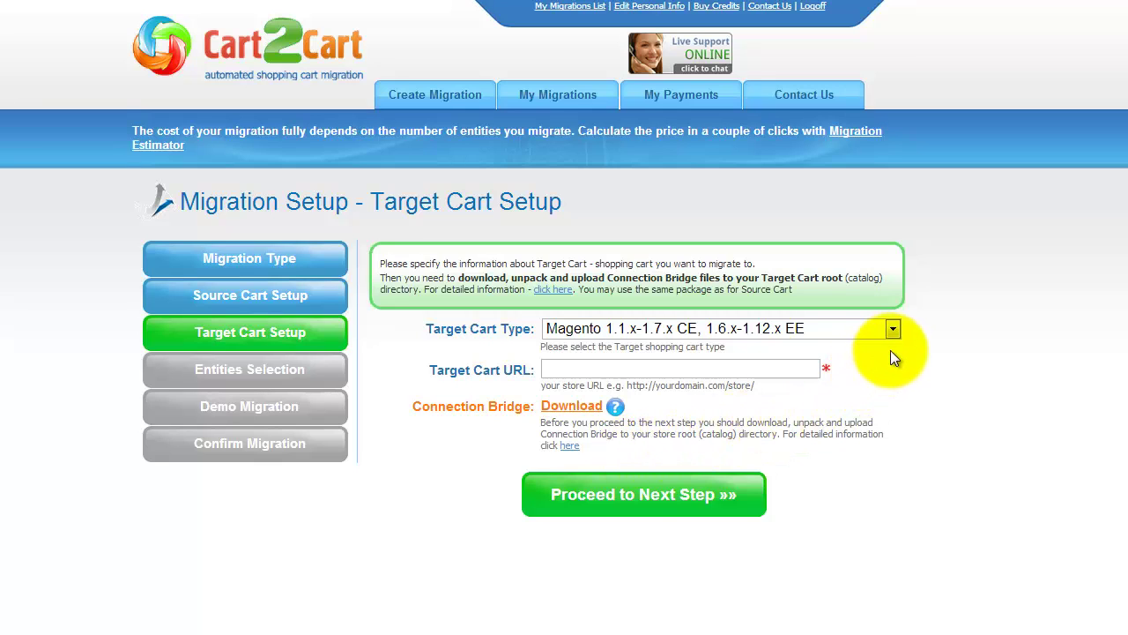
{"action": "left_click", "coordinate": [893, 327]}
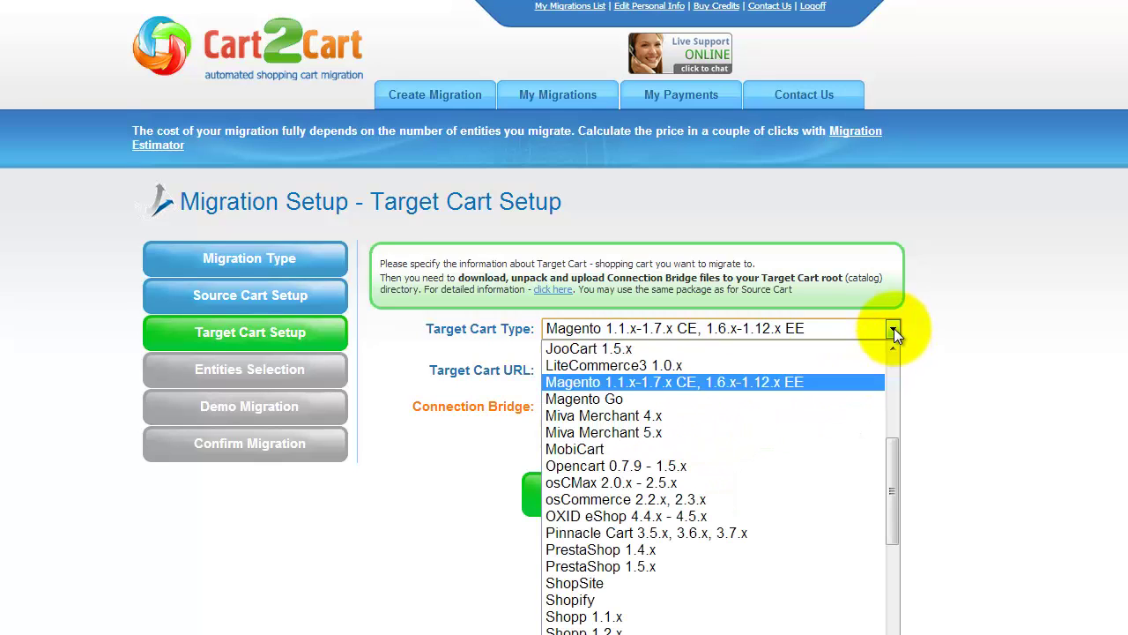
{"action": "left_click", "coordinate": [675, 566]}
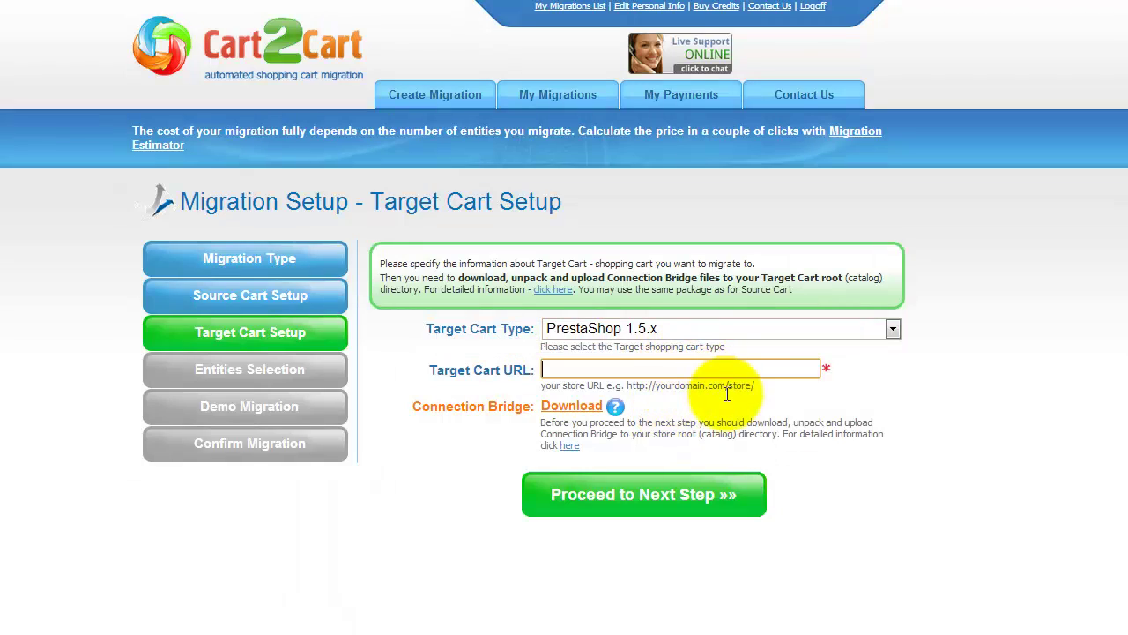
{"action": "type", "text": "yourprestashopstore.com"}
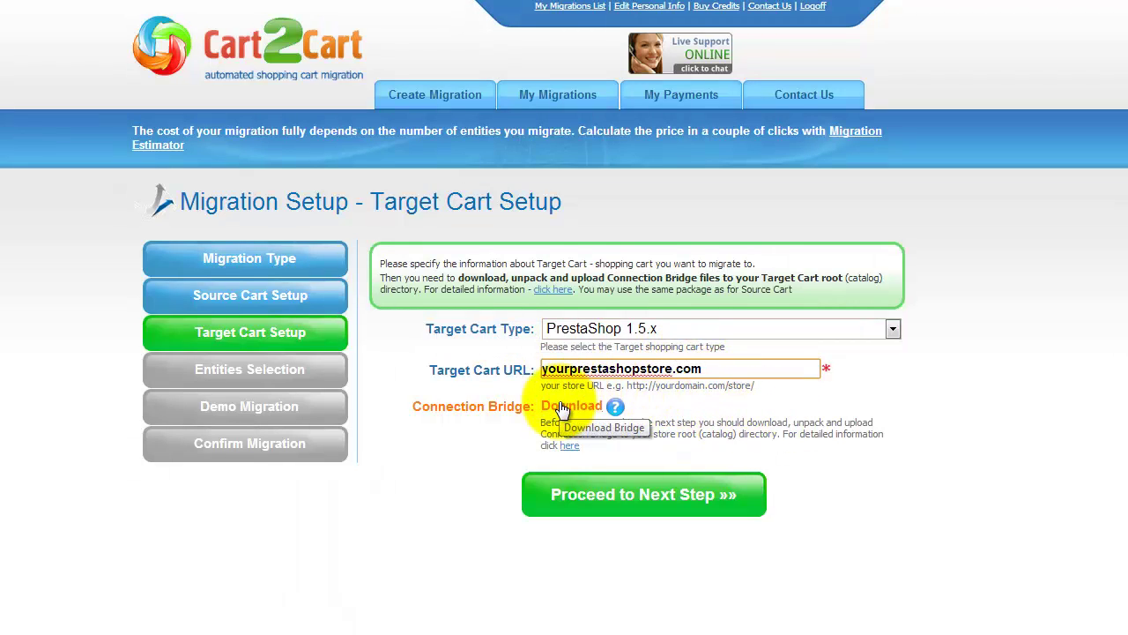
{"action": "left_click", "coordinate": [629, 496]}
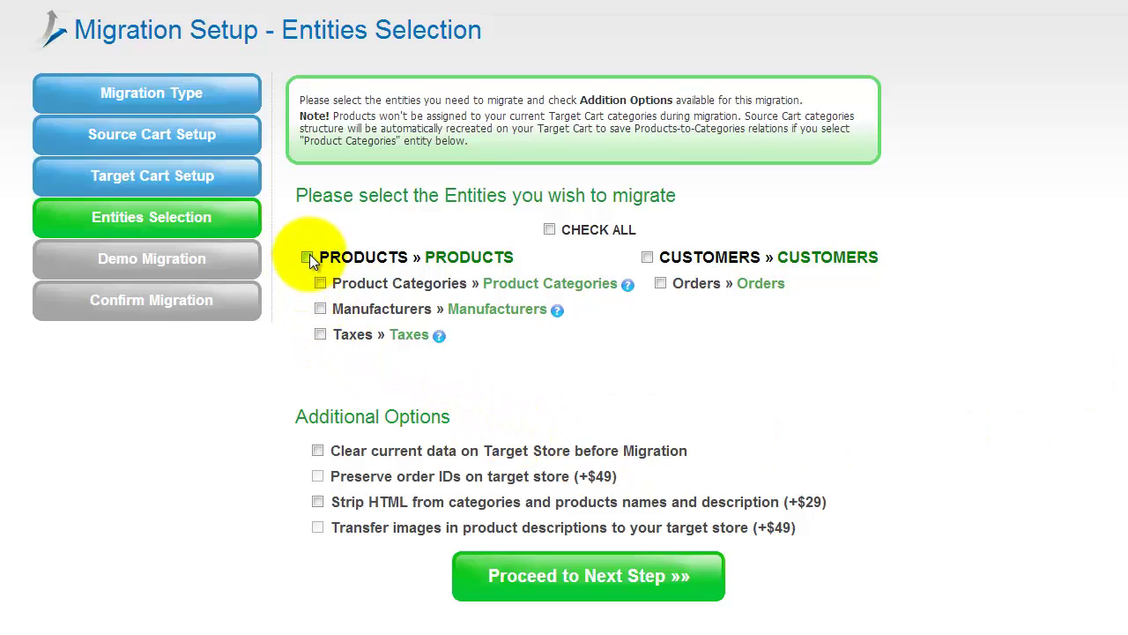
- Select every entity for migration, including Product Categories, Taxes and Customers
{"action": "left_click", "coordinate": [321, 284]}
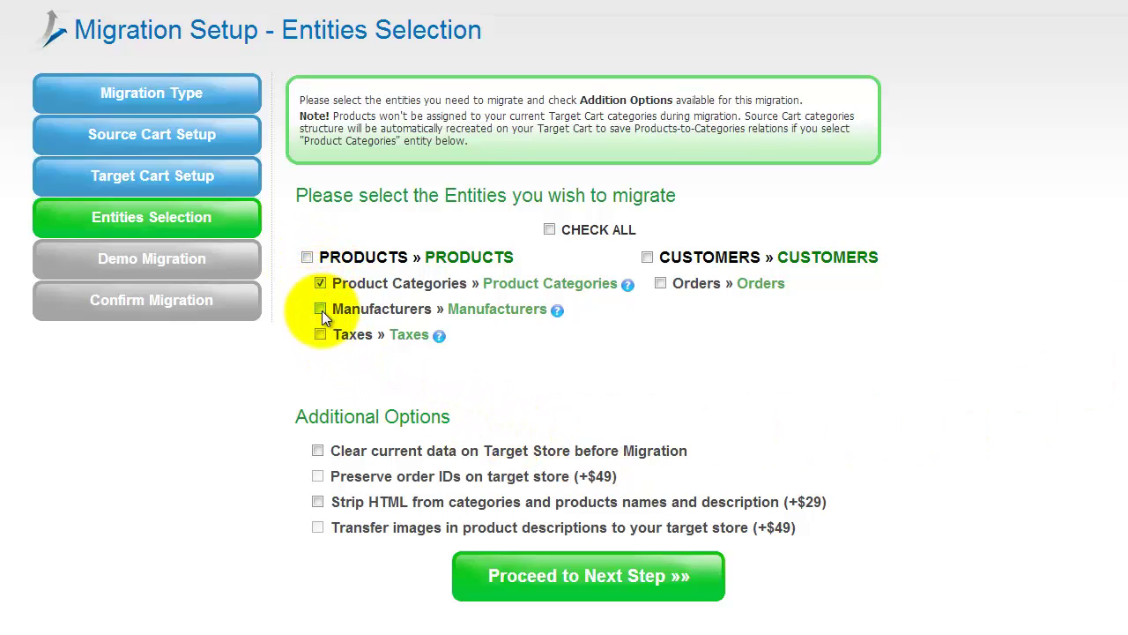
{"action": "left_click", "coordinate": [320, 335]}
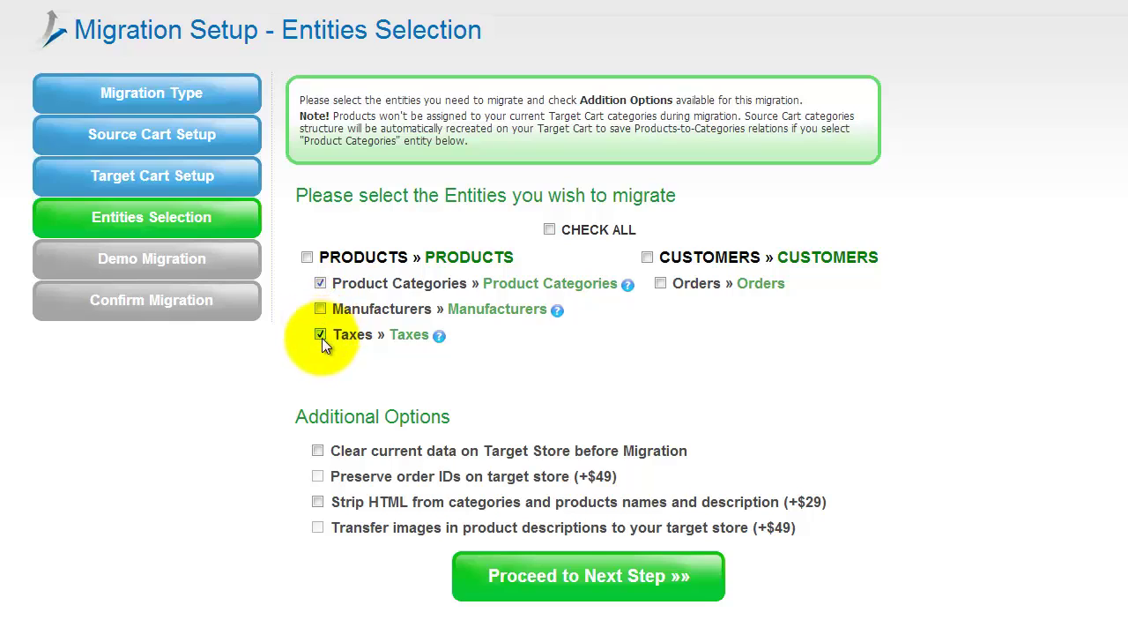
{"action": "left_click", "coordinate": [646, 258]}
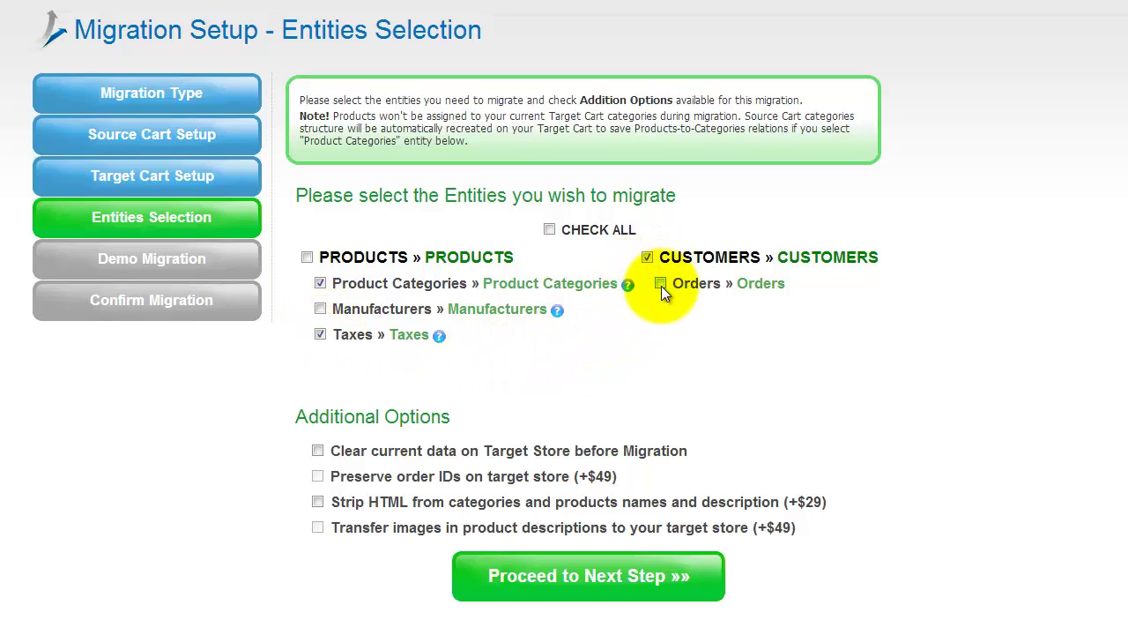
{"action": "left_click", "coordinate": [549, 230]}
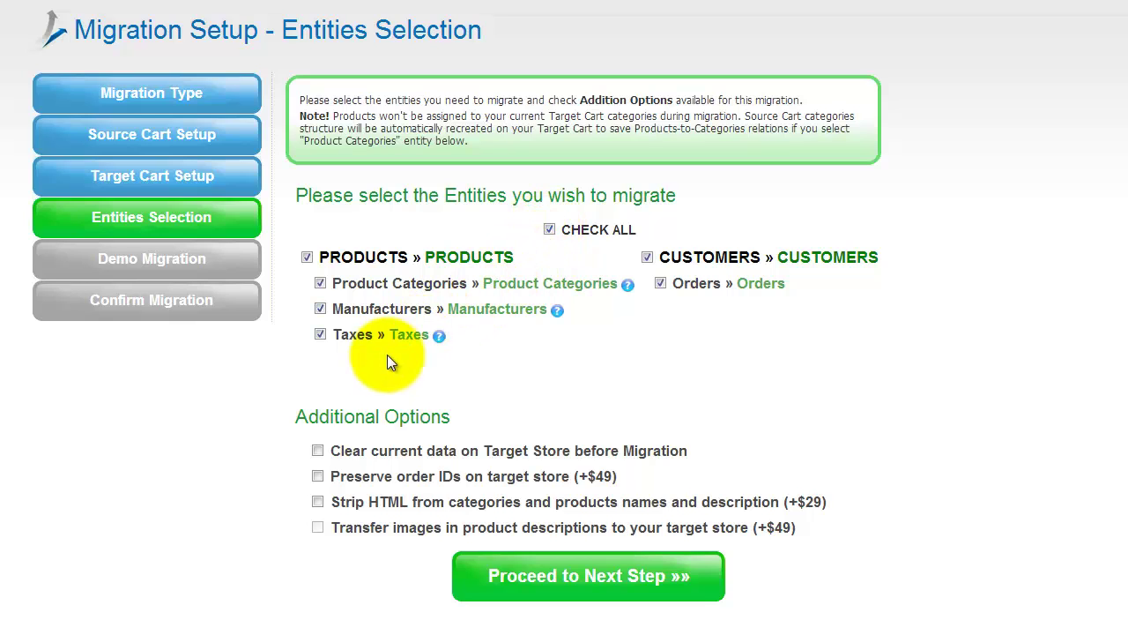
- Leave all Additional Options unchecked and continue to currency mapping
{"action": "left_click", "coordinate": [317, 450]}
{"action": "left_click", "coordinate": [317, 450]}
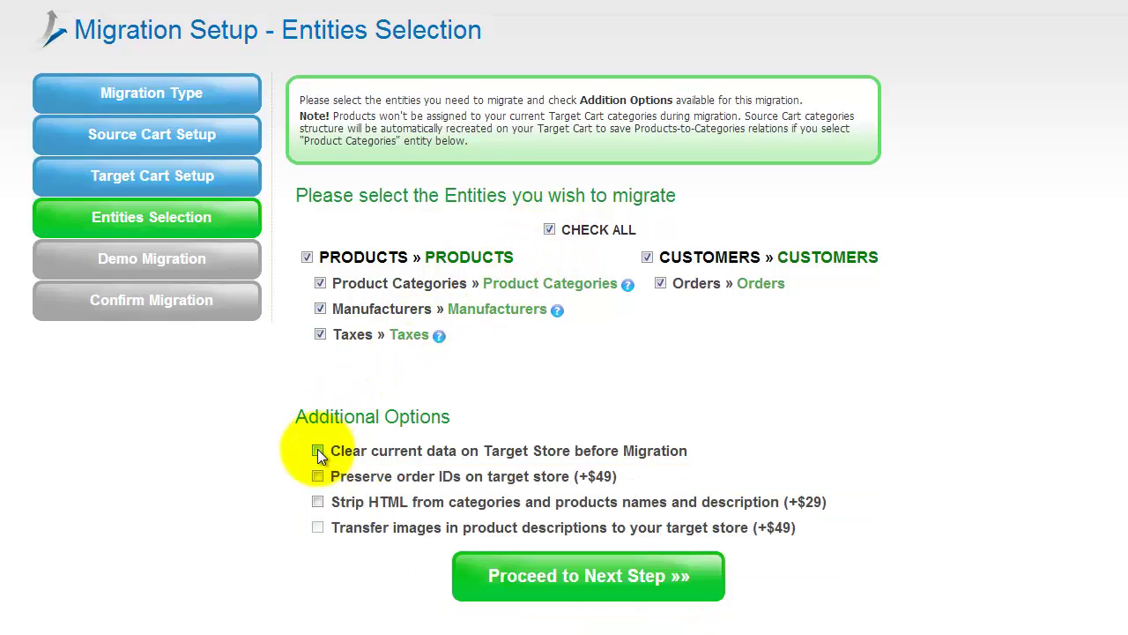
{"action": "left_click", "coordinate": [318, 476]}
{"action": "left_click", "coordinate": [318, 450]}
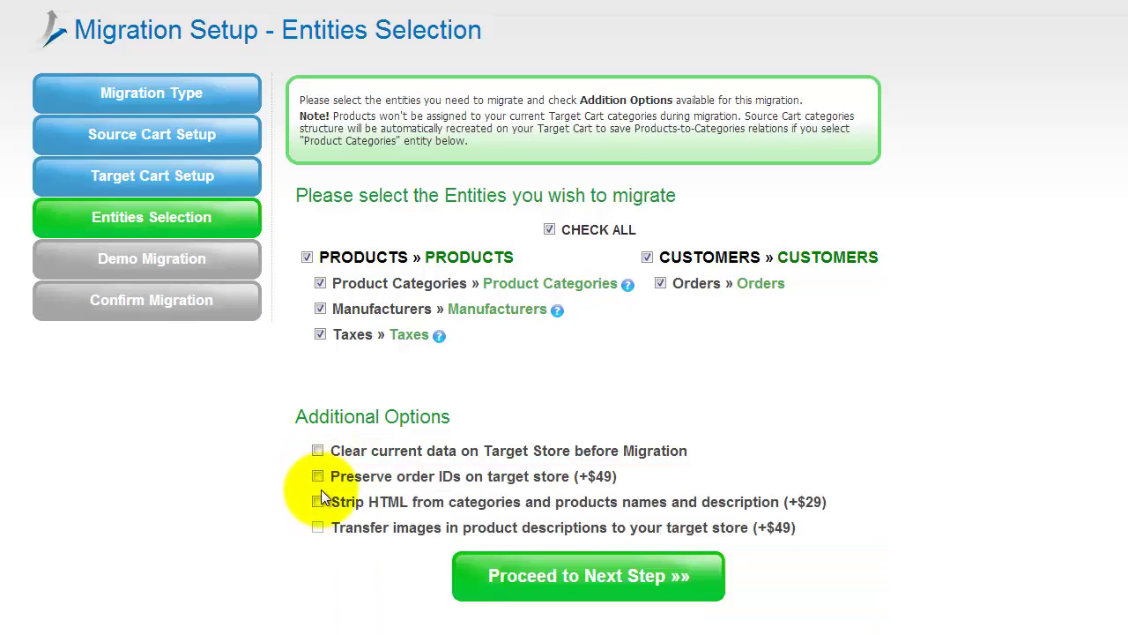
{"action": "left_click", "coordinate": [317, 501]}
{"action": "left_click", "coordinate": [317, 502]}
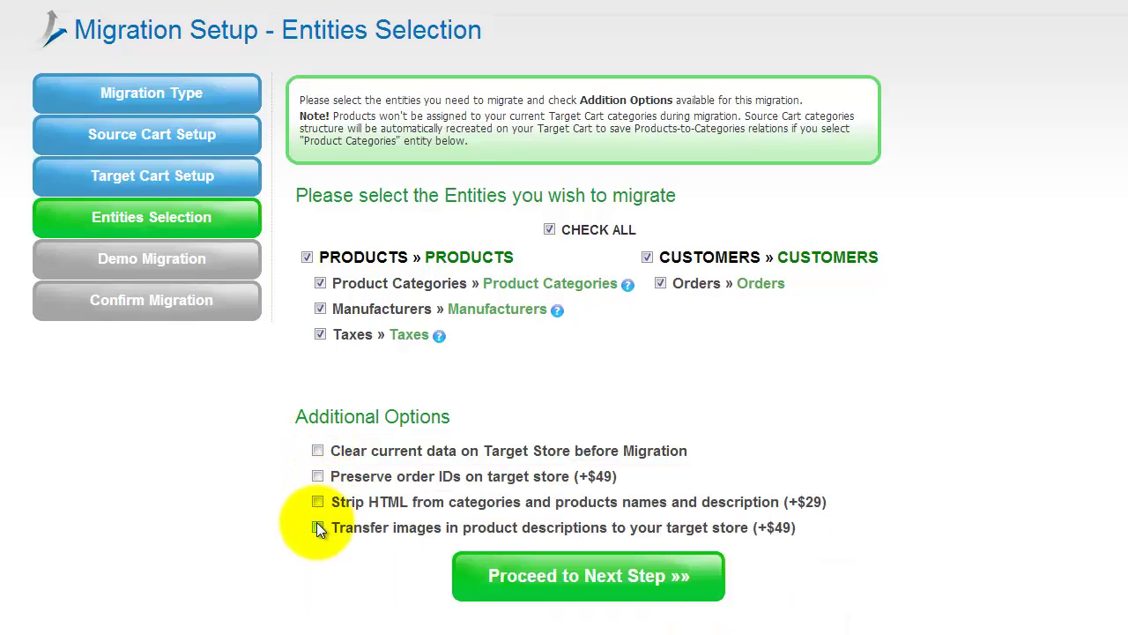
{"action": "left_click", "coordinate": [317, 526]}
{"action": "left_click", "coordinate": [317, 526]}
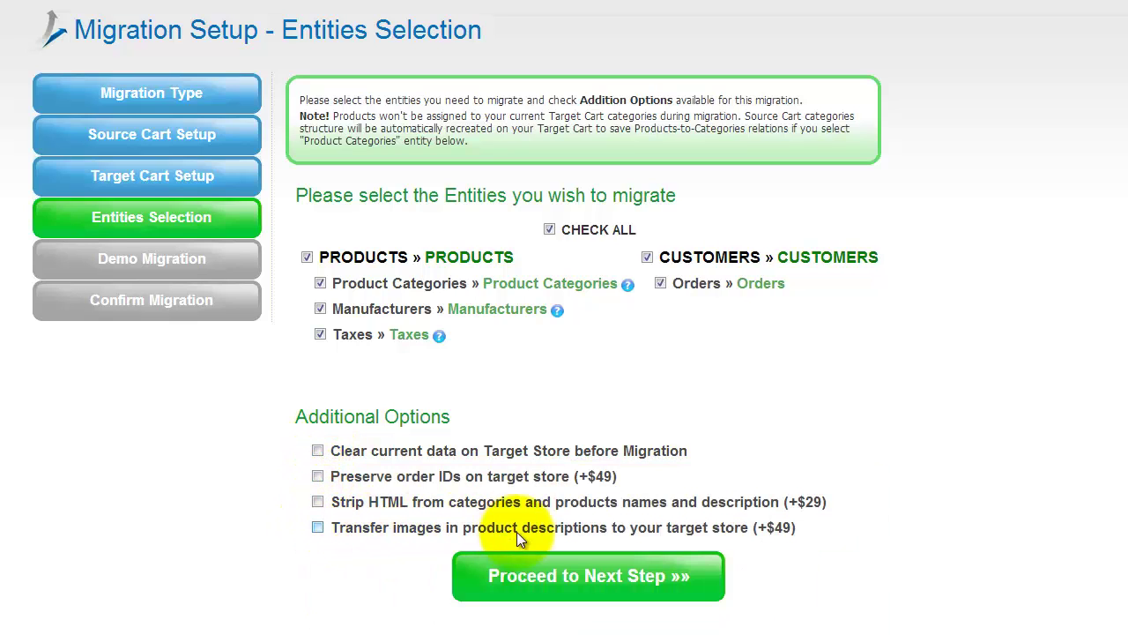
{"action": "left_click", "coordinate": [587, 574]}
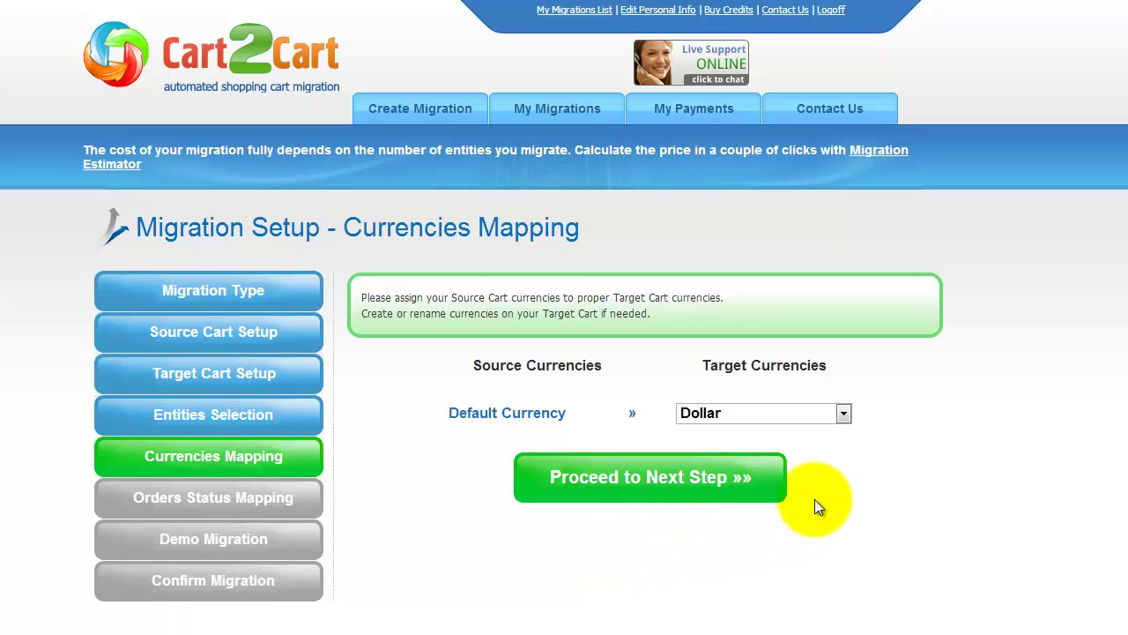
- Keep Default Currency mapped to Dollar and continue to order status mapping
{"action": "left_click", "coordinate": [847, 411]}
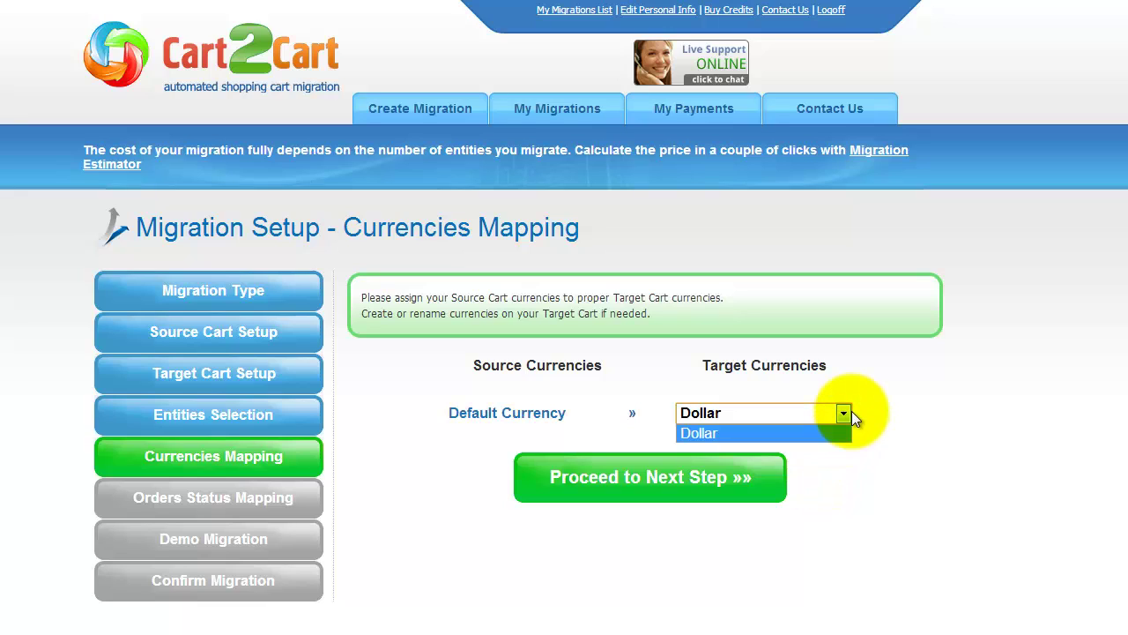
{"action": "left_click", "coordinate": [849, 411]}
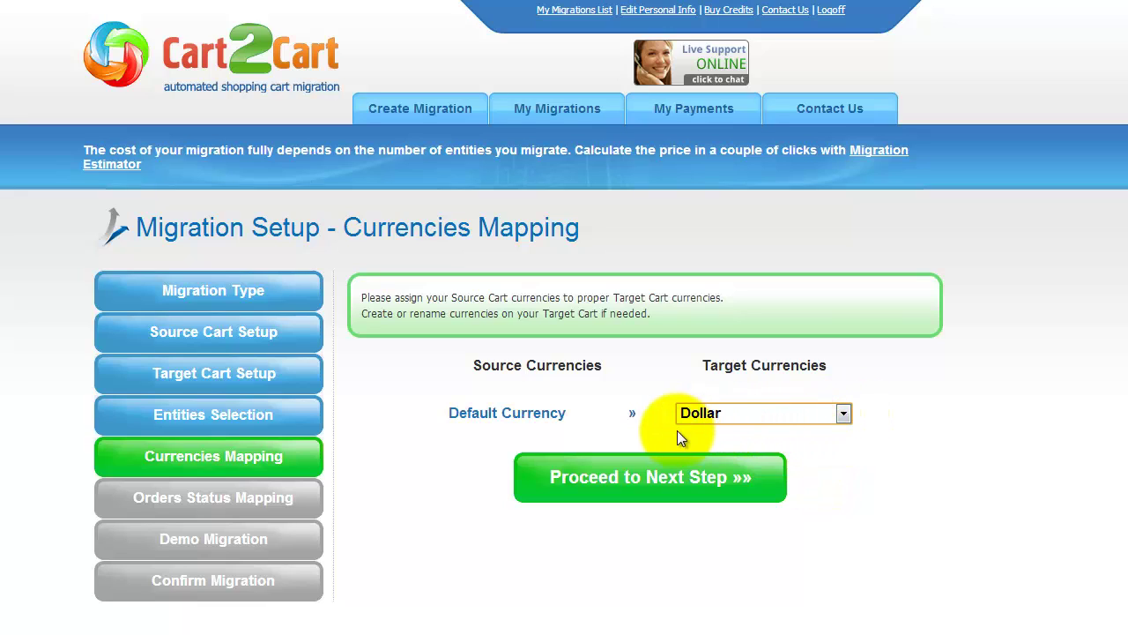
{"action": "left_click", "coordinate": [642, 477]}
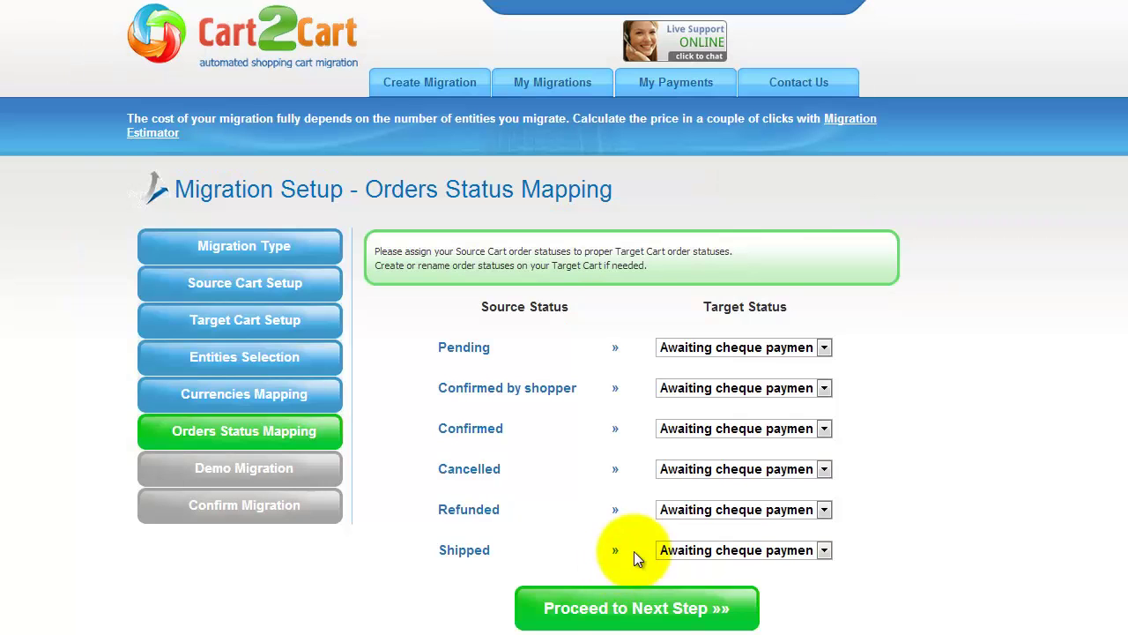
- Map Pending to Preparation in progress, Confirmed by shopper to Delivered, and Confirmed to Shipped
{"action": "left_click", "coordinate": [824, 350]}
{"action": "left_click", "coordinate": [800, 395]}
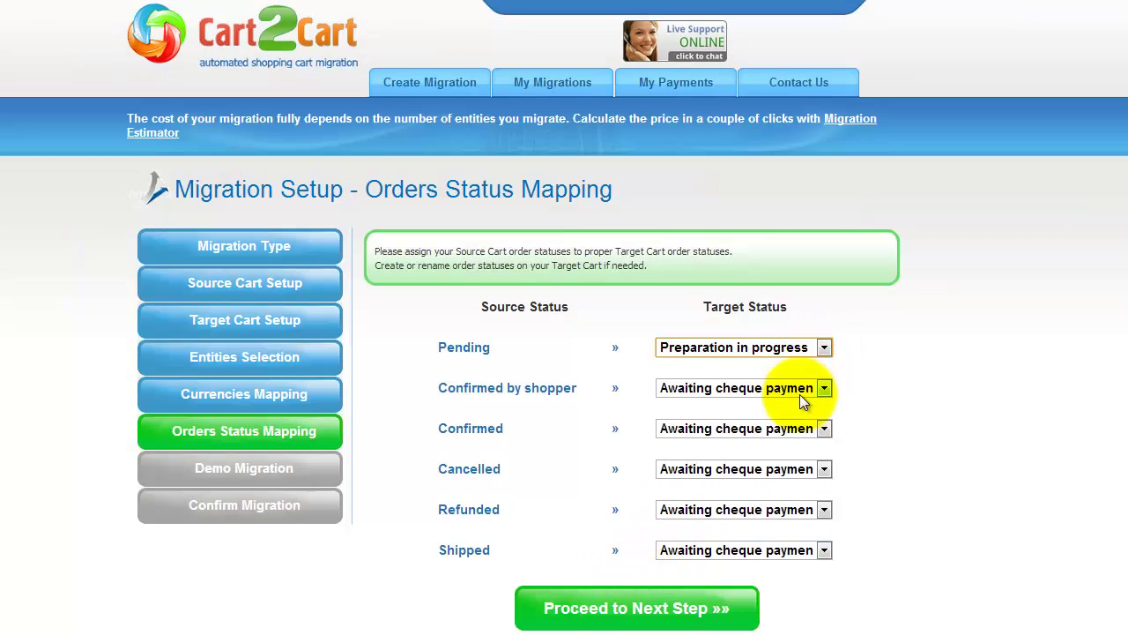
{"action": "left_click", "coordinate": [823, 388]}
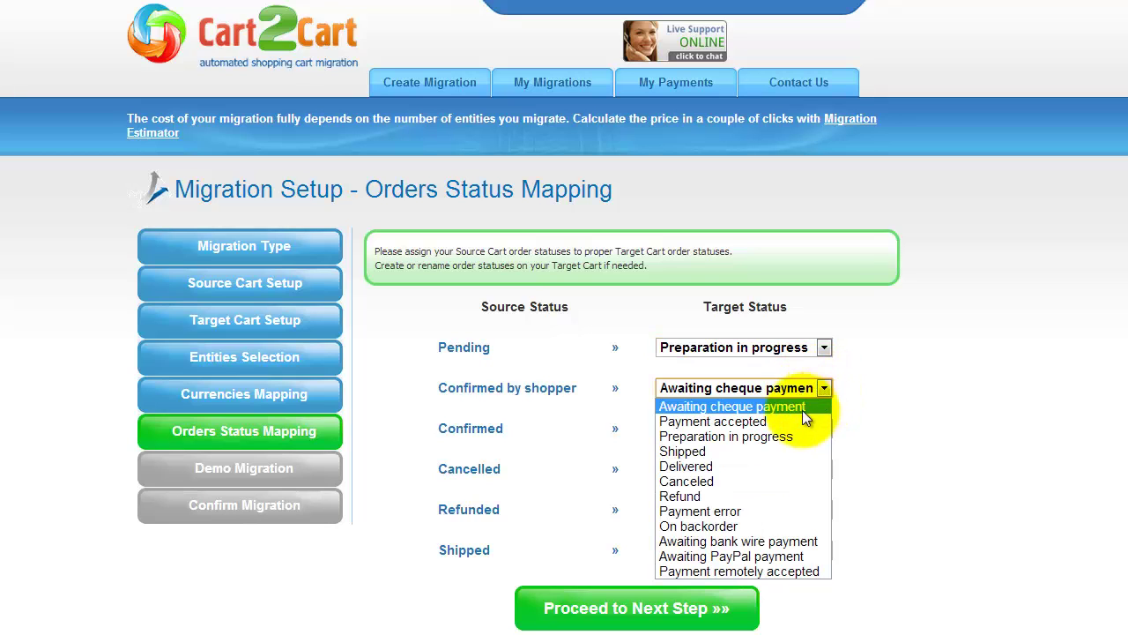
{"action": "left_click", "coordinate": [785, 467]}
{"action": "left_click", "coordinate": [824, 429]}
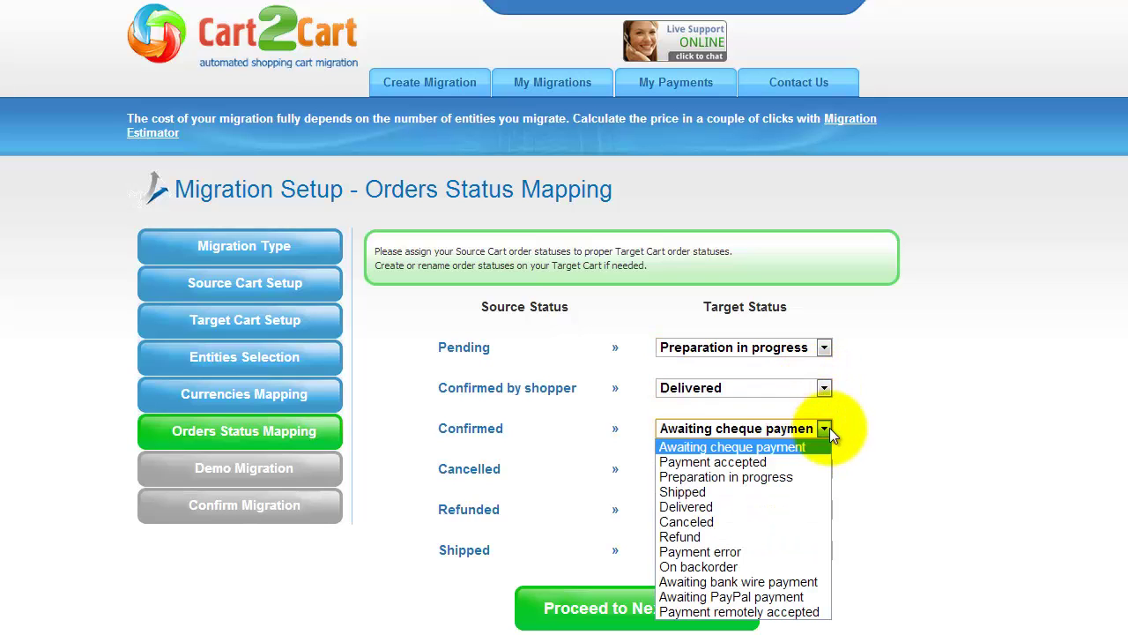
{"action": "left_click", "coordinate": [789, 492]}
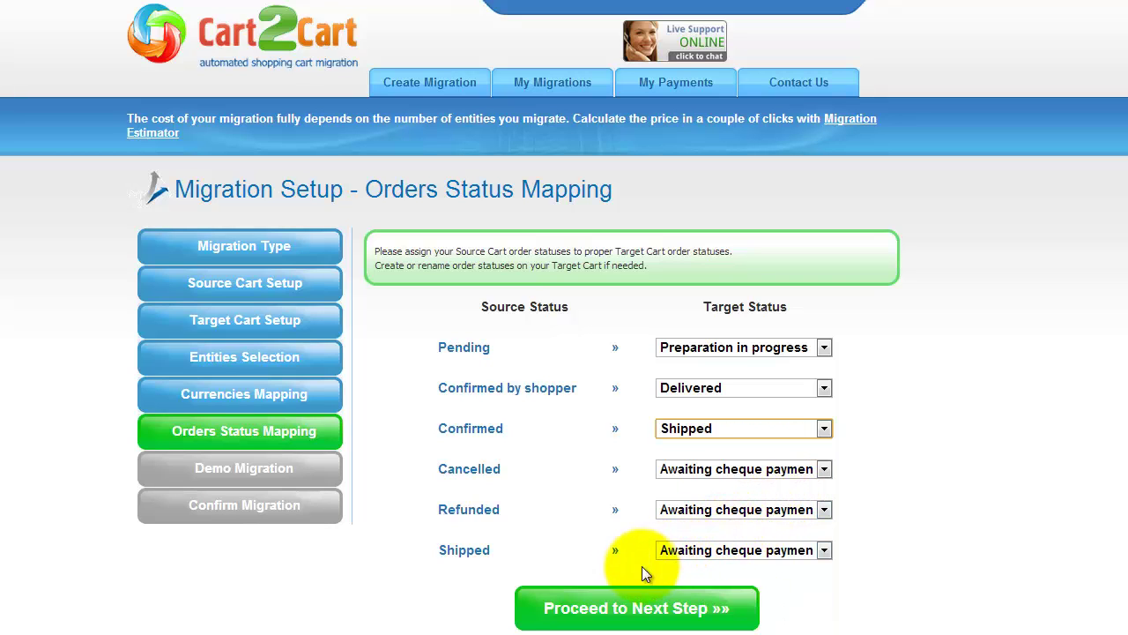
{"action": "left_click", "coordinate": [623, 601]}
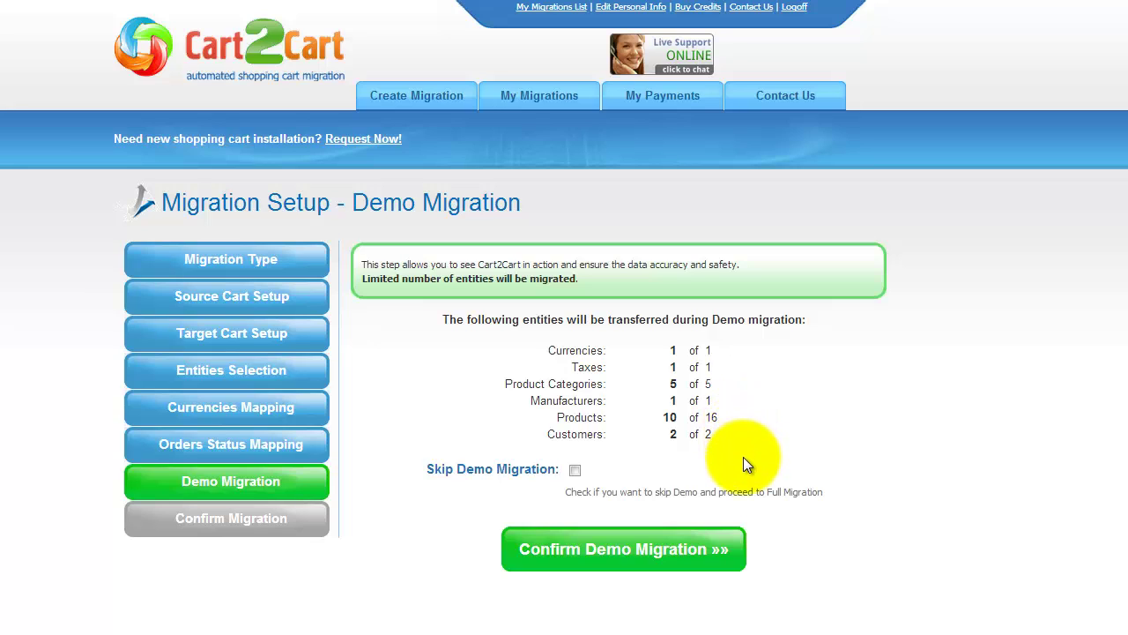
- Leave Skip Demo Migration unchecked and confirm the demo migration
{"action": "left_click", "coordinate": [574, 472]}
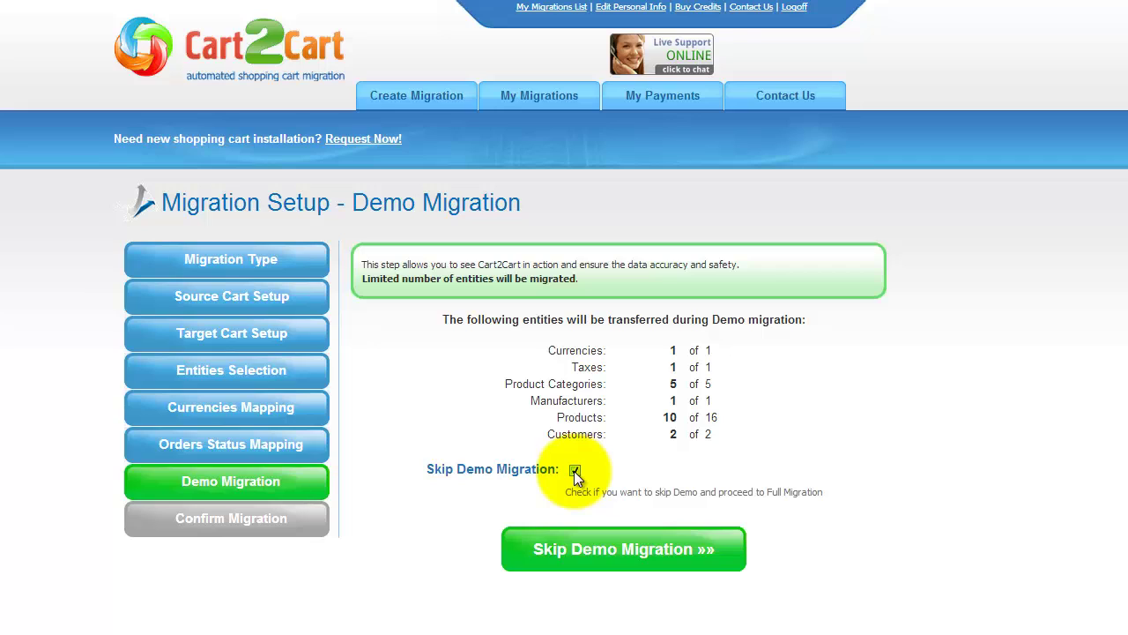
{"action": "left_click", "coordinate": [574, 472]}
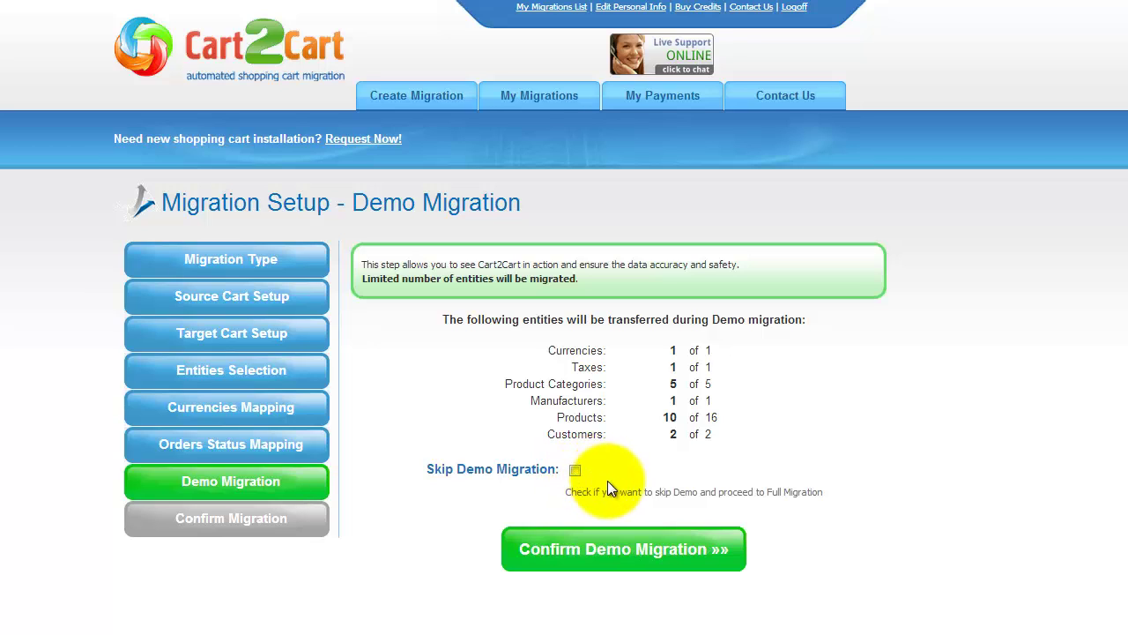
{"action": "left_click", "coordinate": [611, 548]}
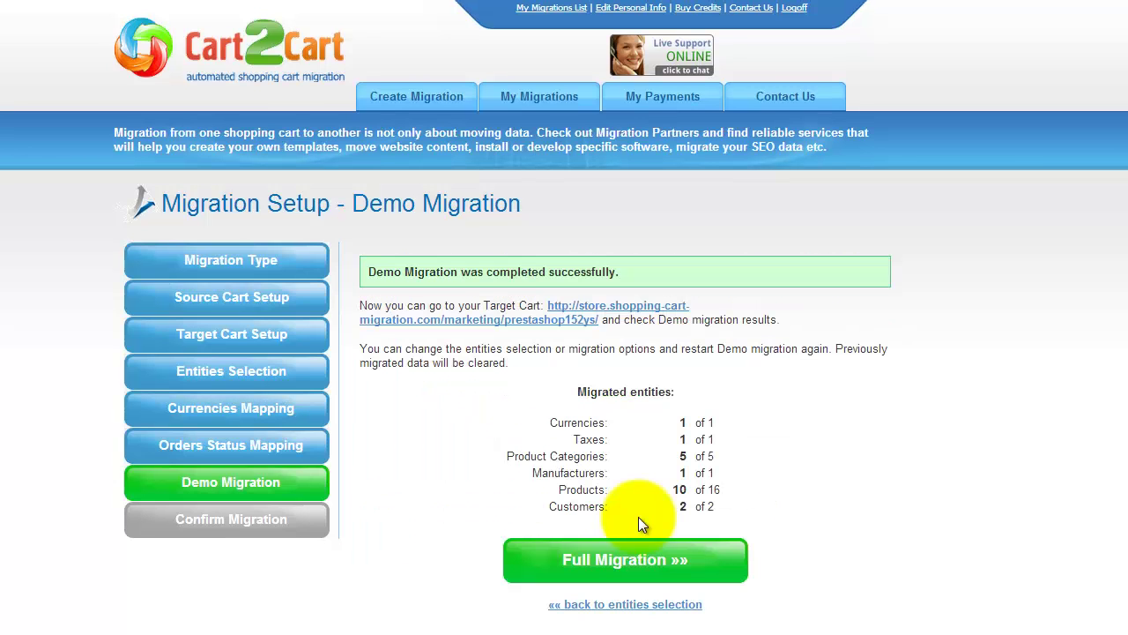
{"action": "left_click", "coordinate": [624, 310]}
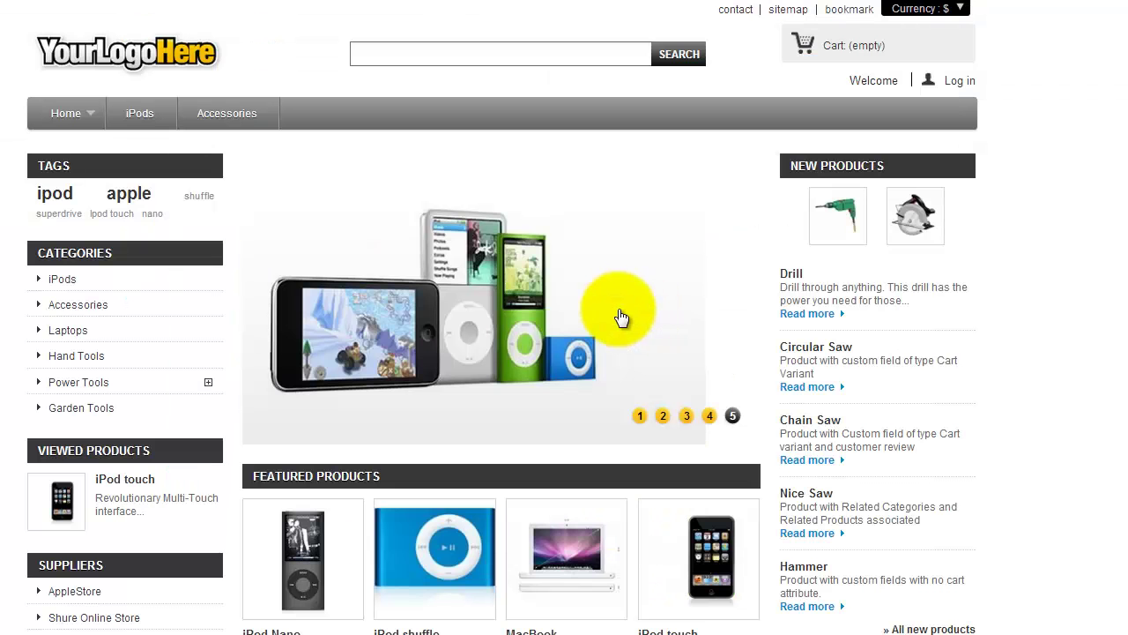
{"action": "left_click", "coordinate": [77, 409]}
{"action": "scroll", "coordinate": [502, 353], "scroll_direction": "down", "scroll_amount": 5}
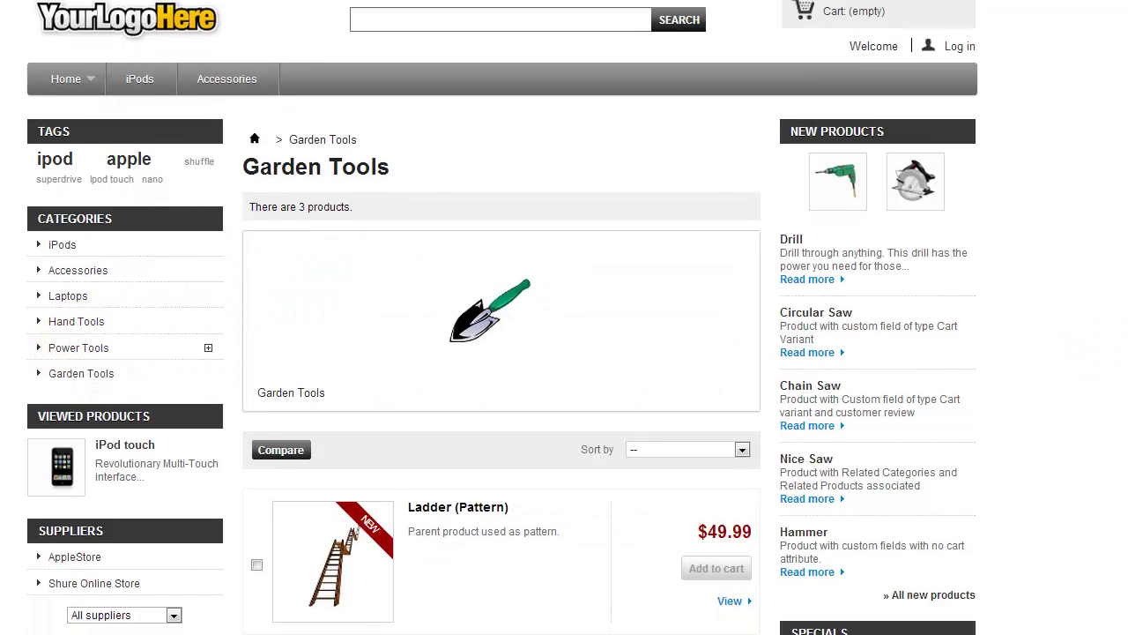
{"action": "scroll", "coordinate": [503, 317], "scroll_direction": "down", "scroll_amount": 1}
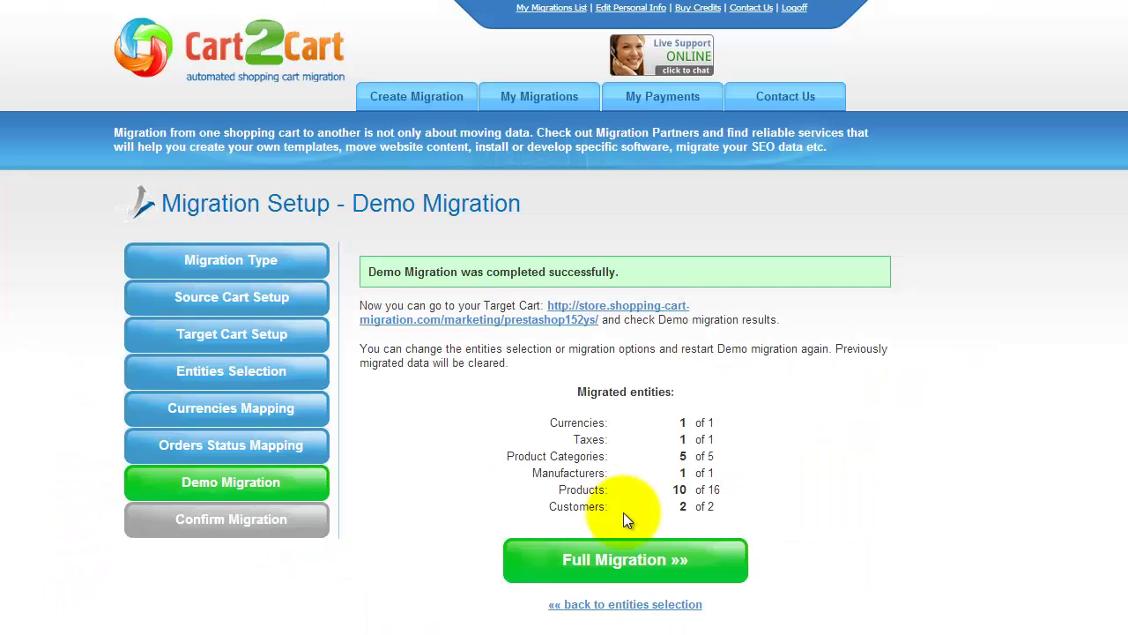
- Start the $49.00 full migration of all 32 entities without a discount coupon
{"action": "left_click", "coordinate": [623, 562]}
{"action": "scroll", "coordinate": [623, 440], "scroll_direction": "down", "scroll_amount": 3}
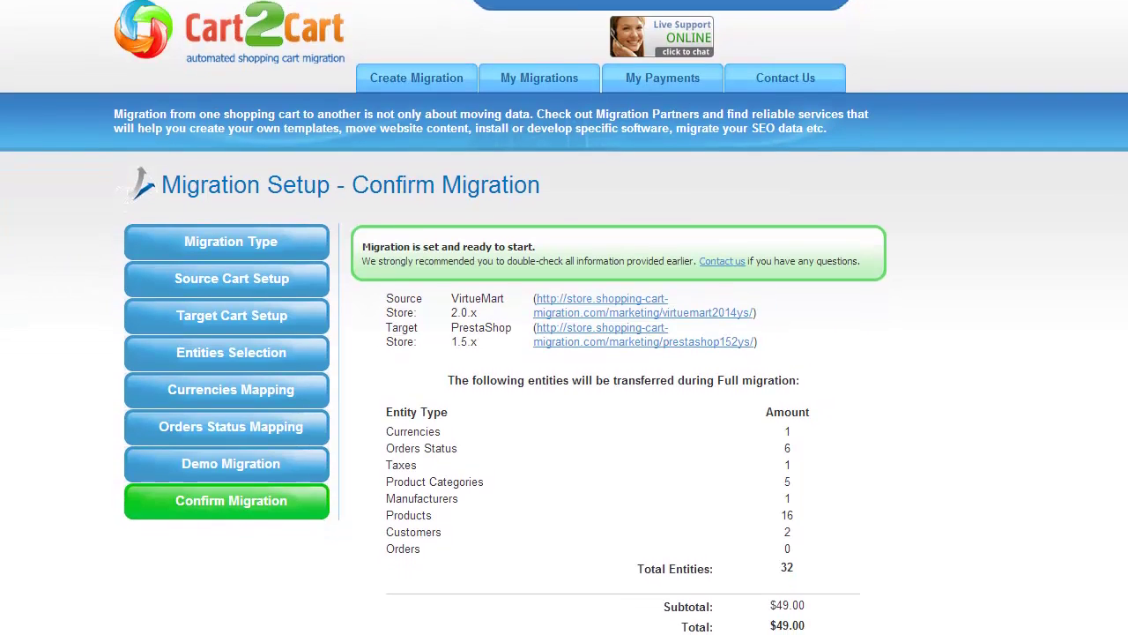
{"action": "scroll", "coordinate": [564, 317], "scroll_direction": "down", "scroll_amount": 1}
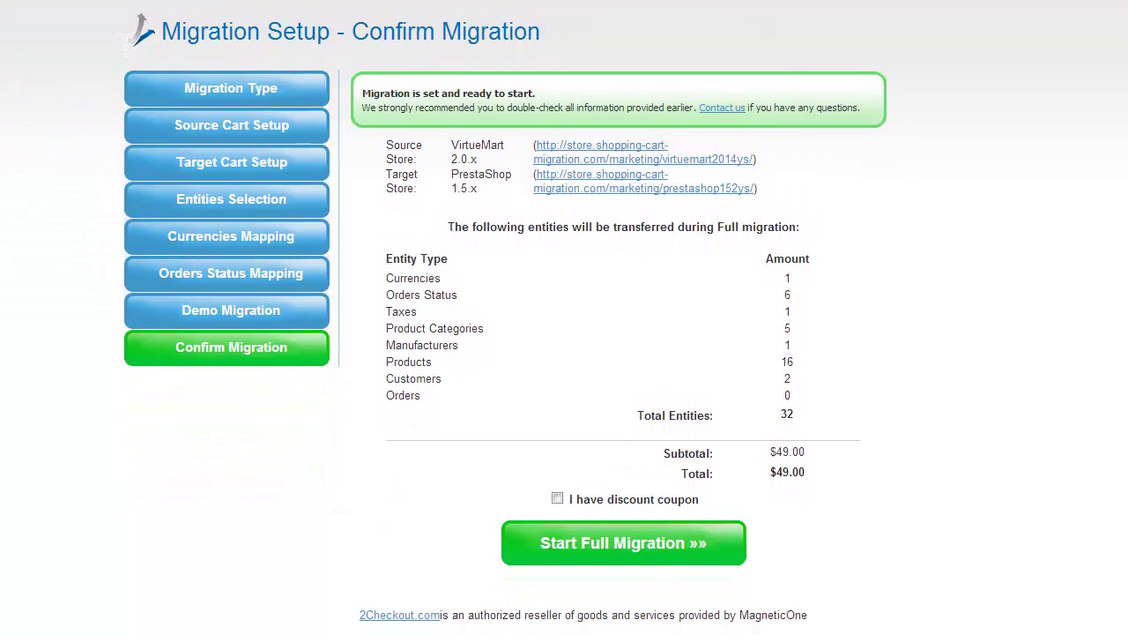
{"action": "left_click", "coordinate": [556, 498]}
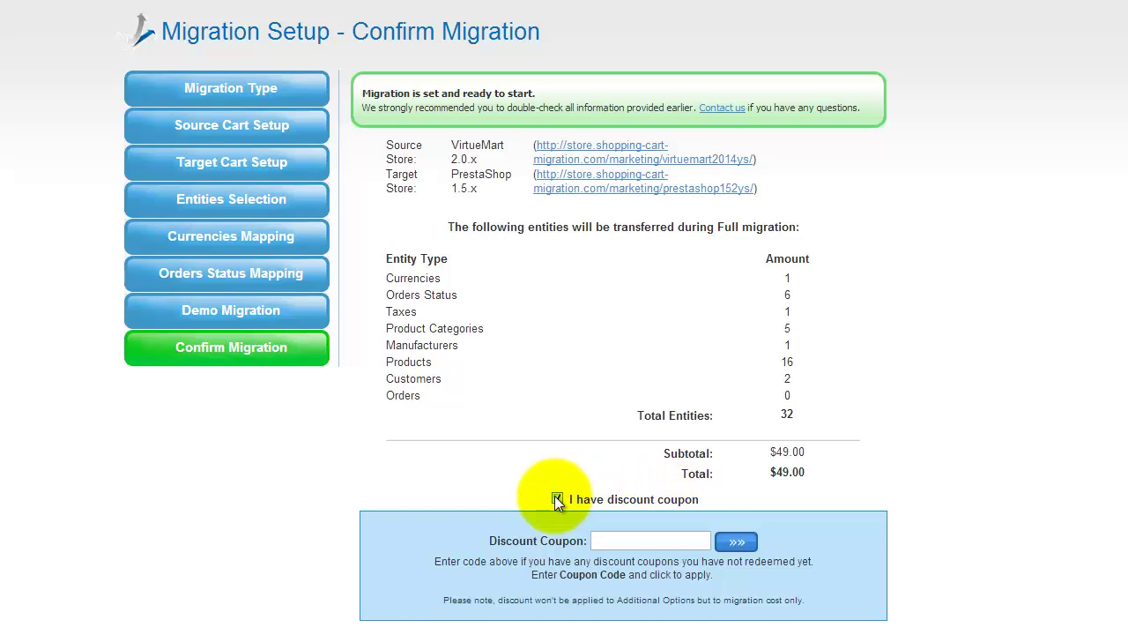
{"action": "left_click", "coordinate": [556, 499]}
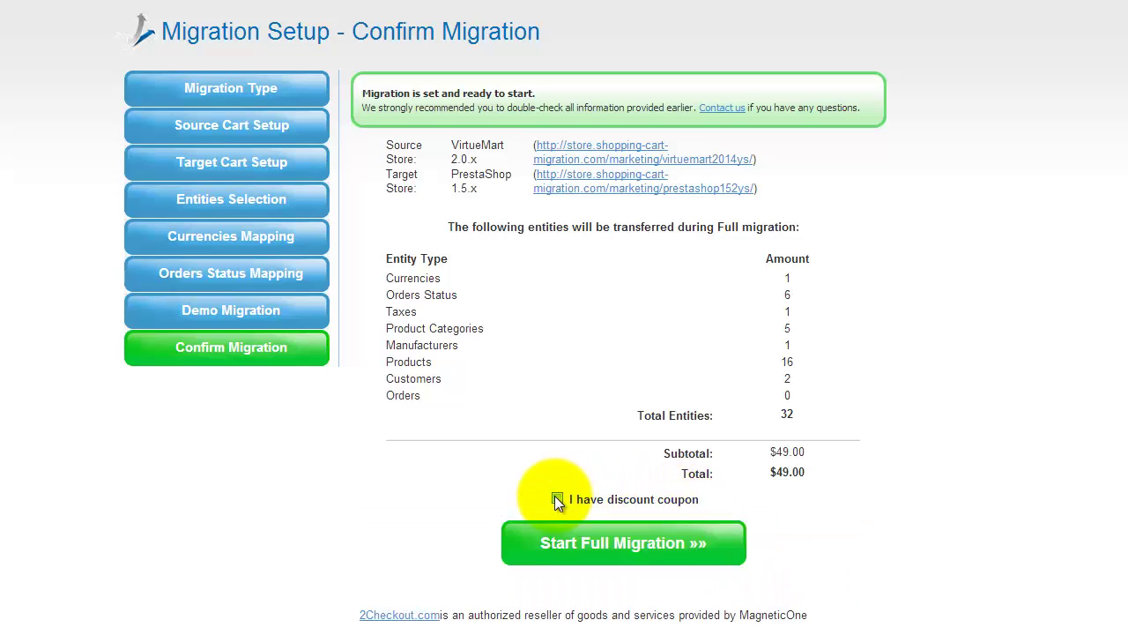
{"action": "left_click", "coordinate": [620, 547]}
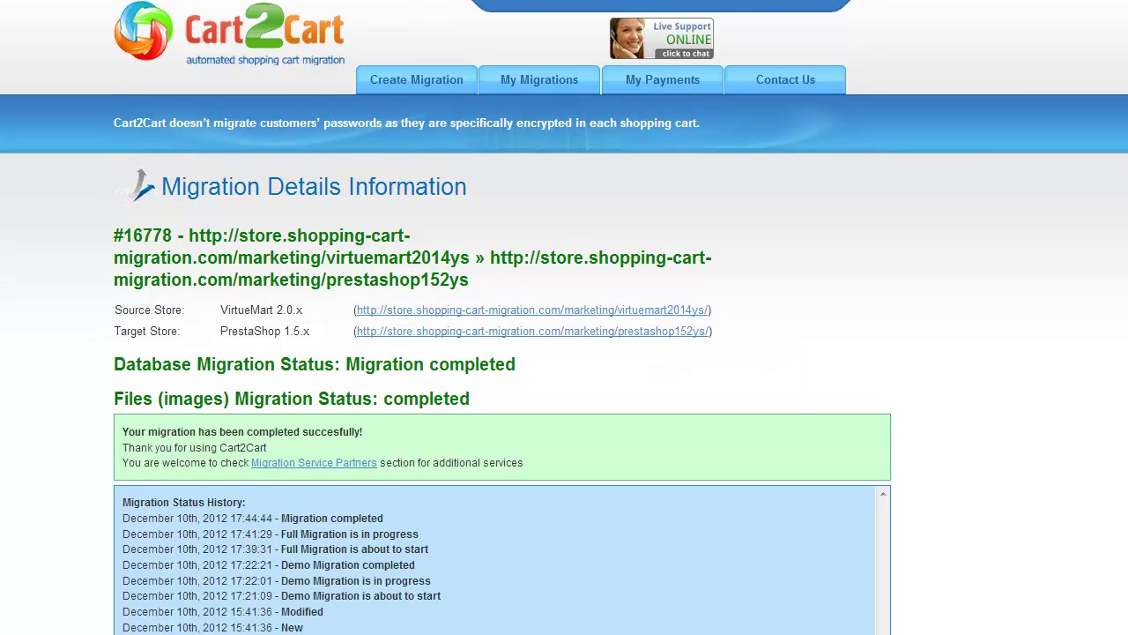
- Check the completed Migration Details, then open the PrestaShop target store
{"action": "scroll", "coordinate": [564, 317], "scroll_direction": "down", "scroll_amount": 4}
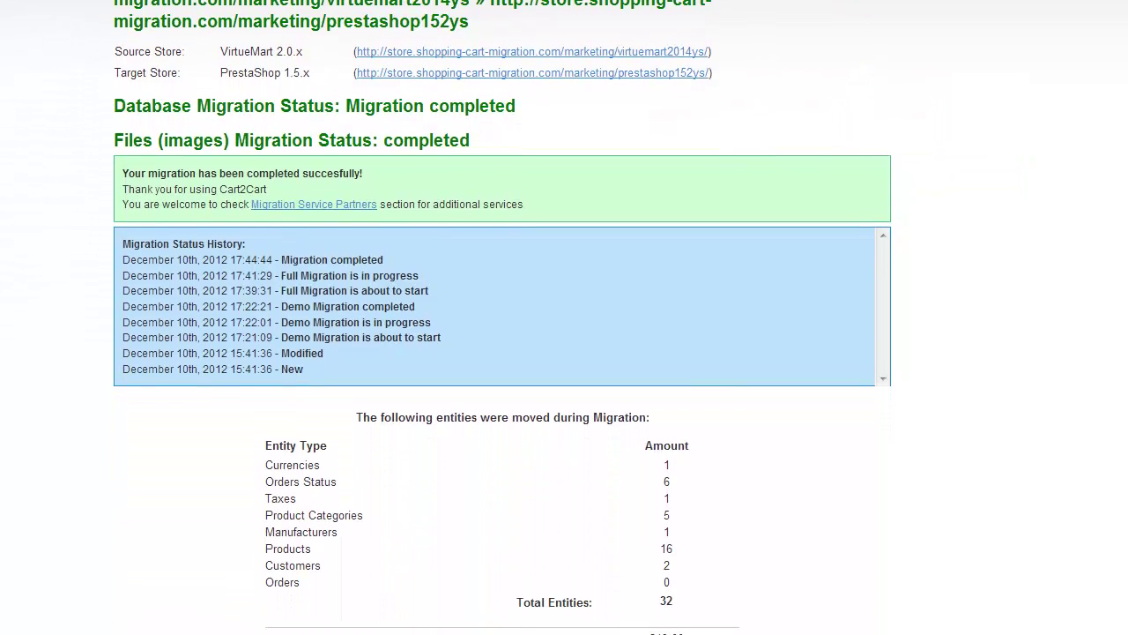
{"action": "scroll", "coordinate": [503, 317], "scroll_direction": "up", "scroll_amount": 4}
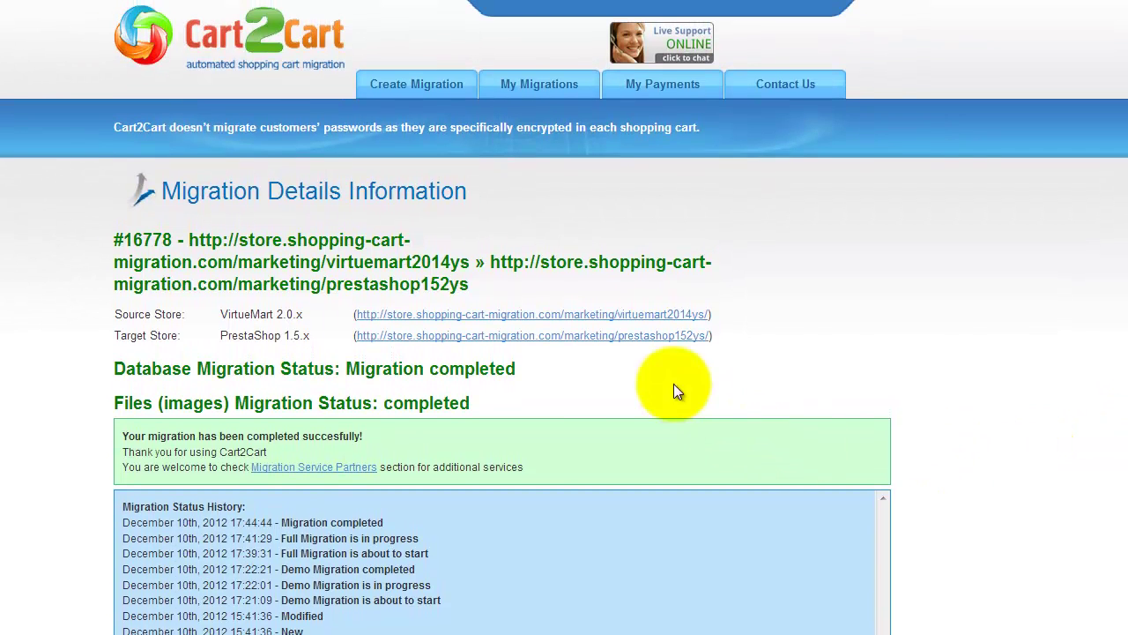
{"action": "left_click", "coordinate": [630, 335]}
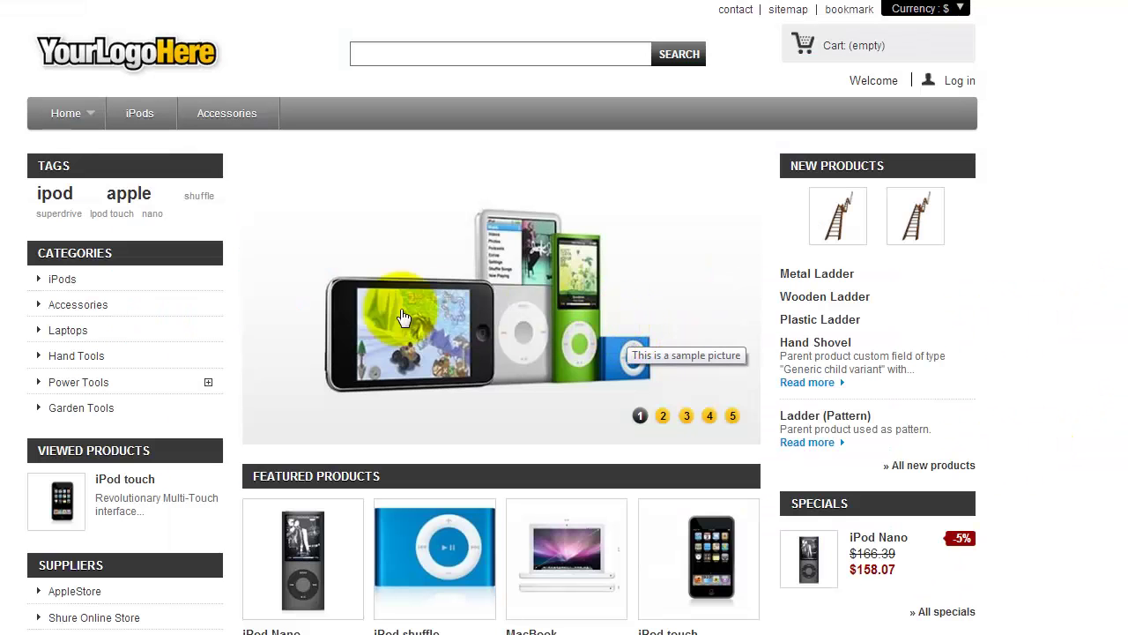